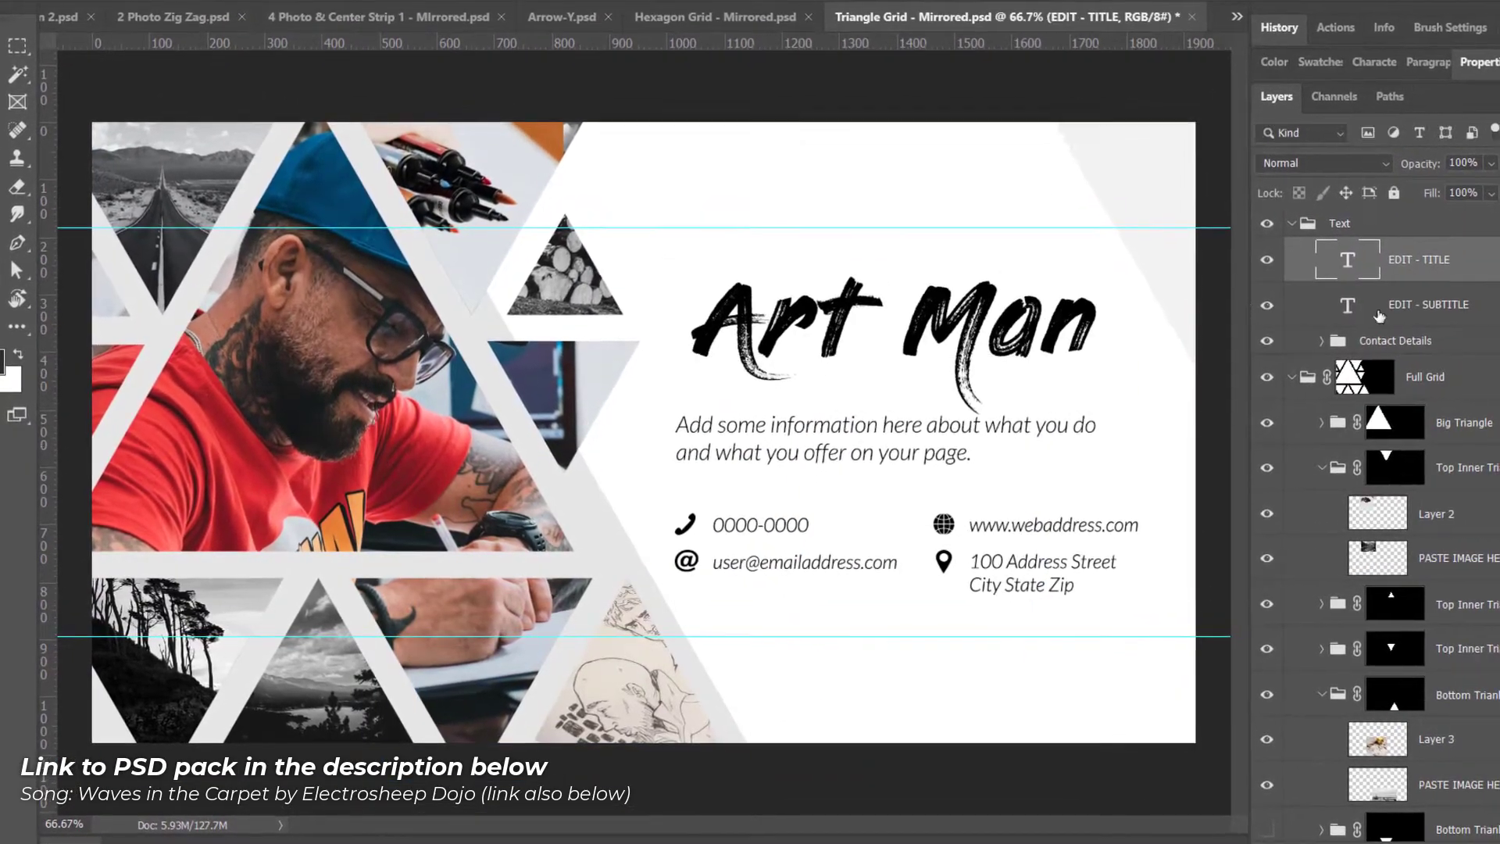
Change the subtitle to 'I love to draw, check out my artwork!' and start retyping the email line.
double_click(1379, 315)
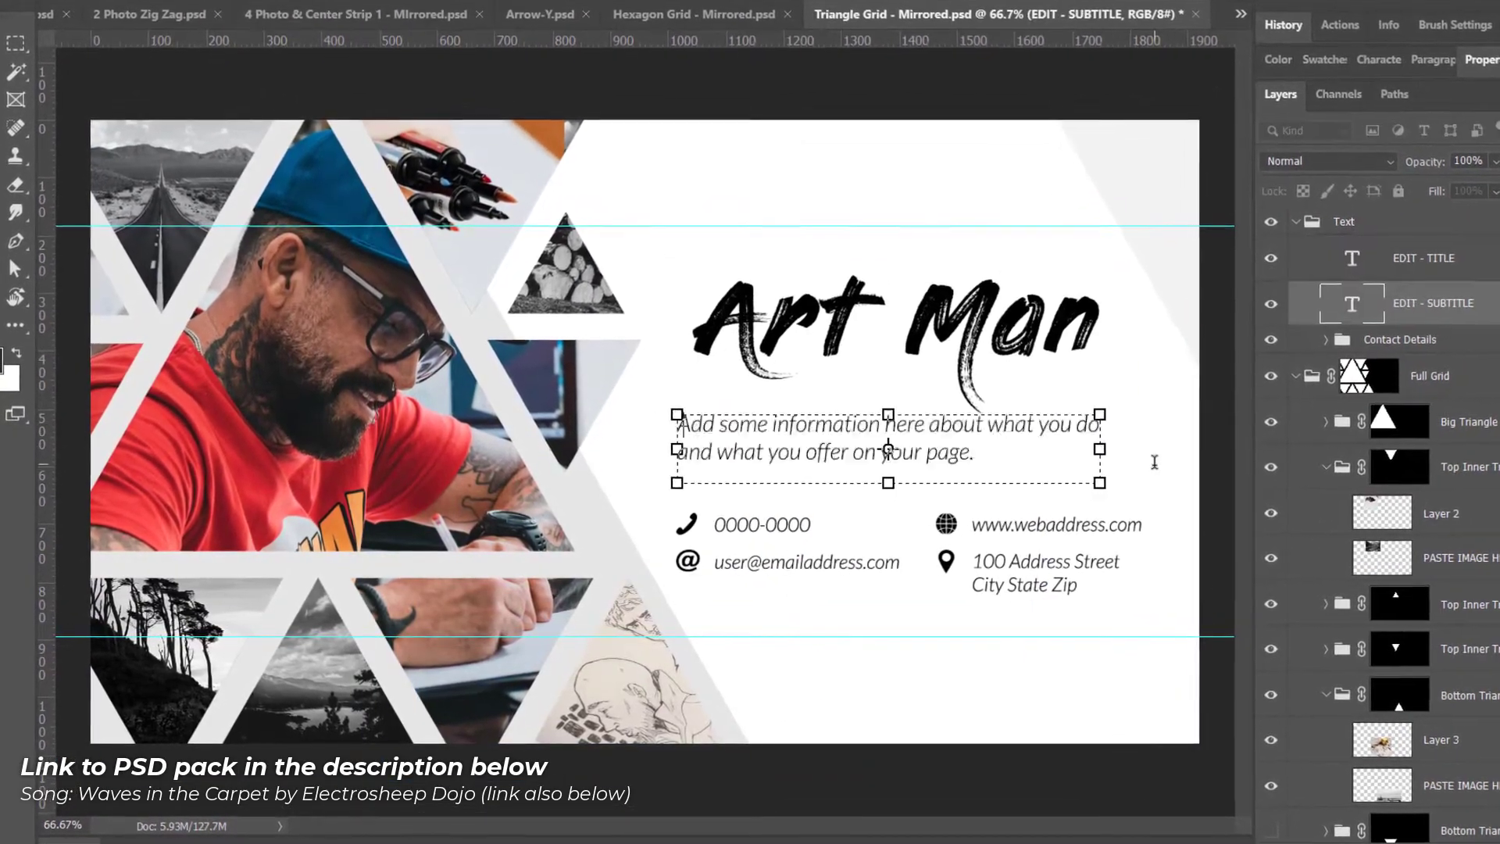
text(I love to draw, check out my artwork!)
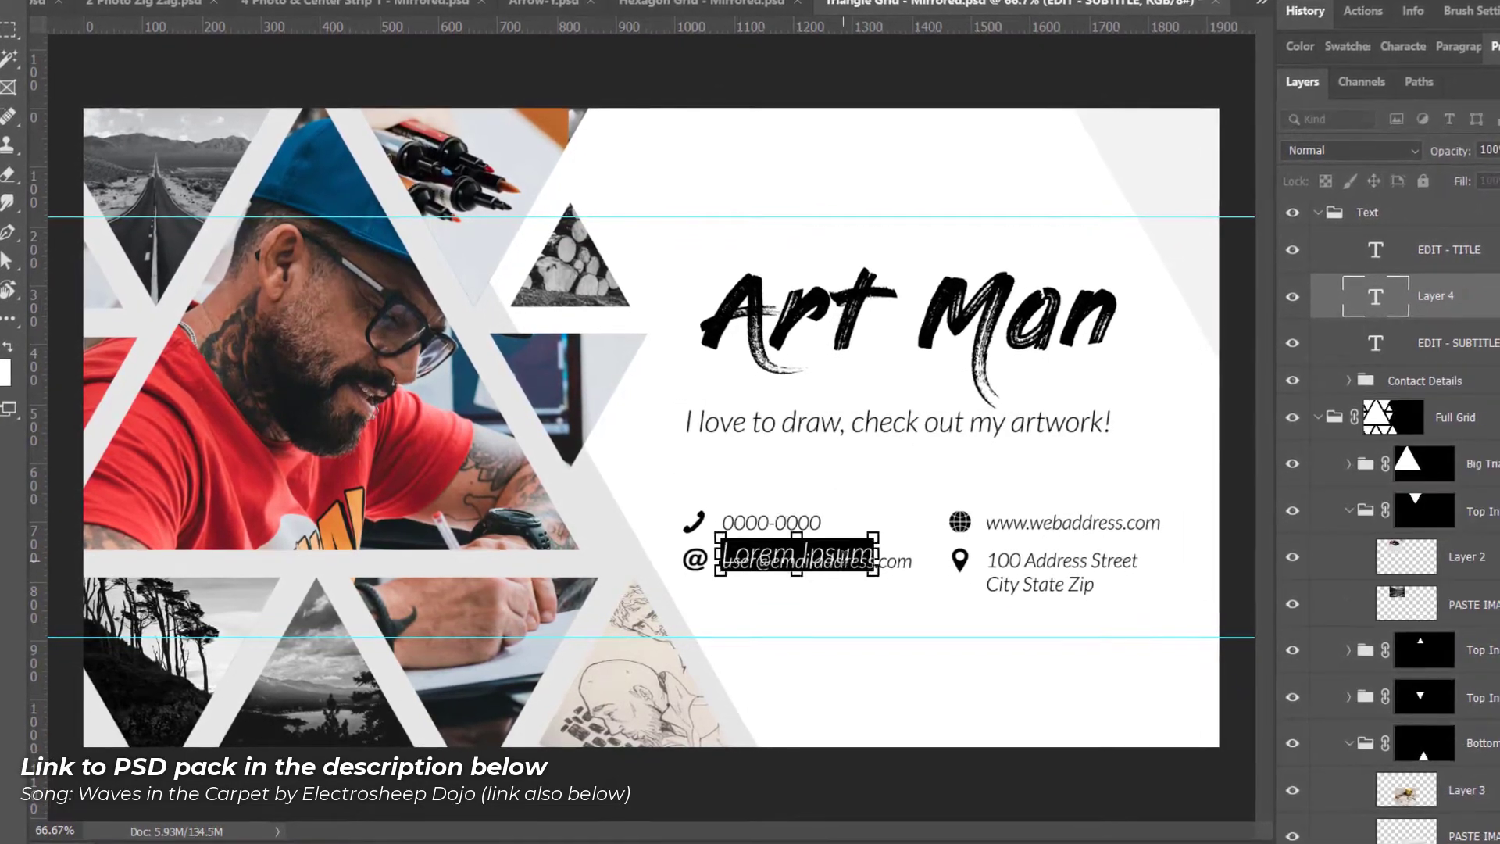
double_click(875, 560)
text(dr)
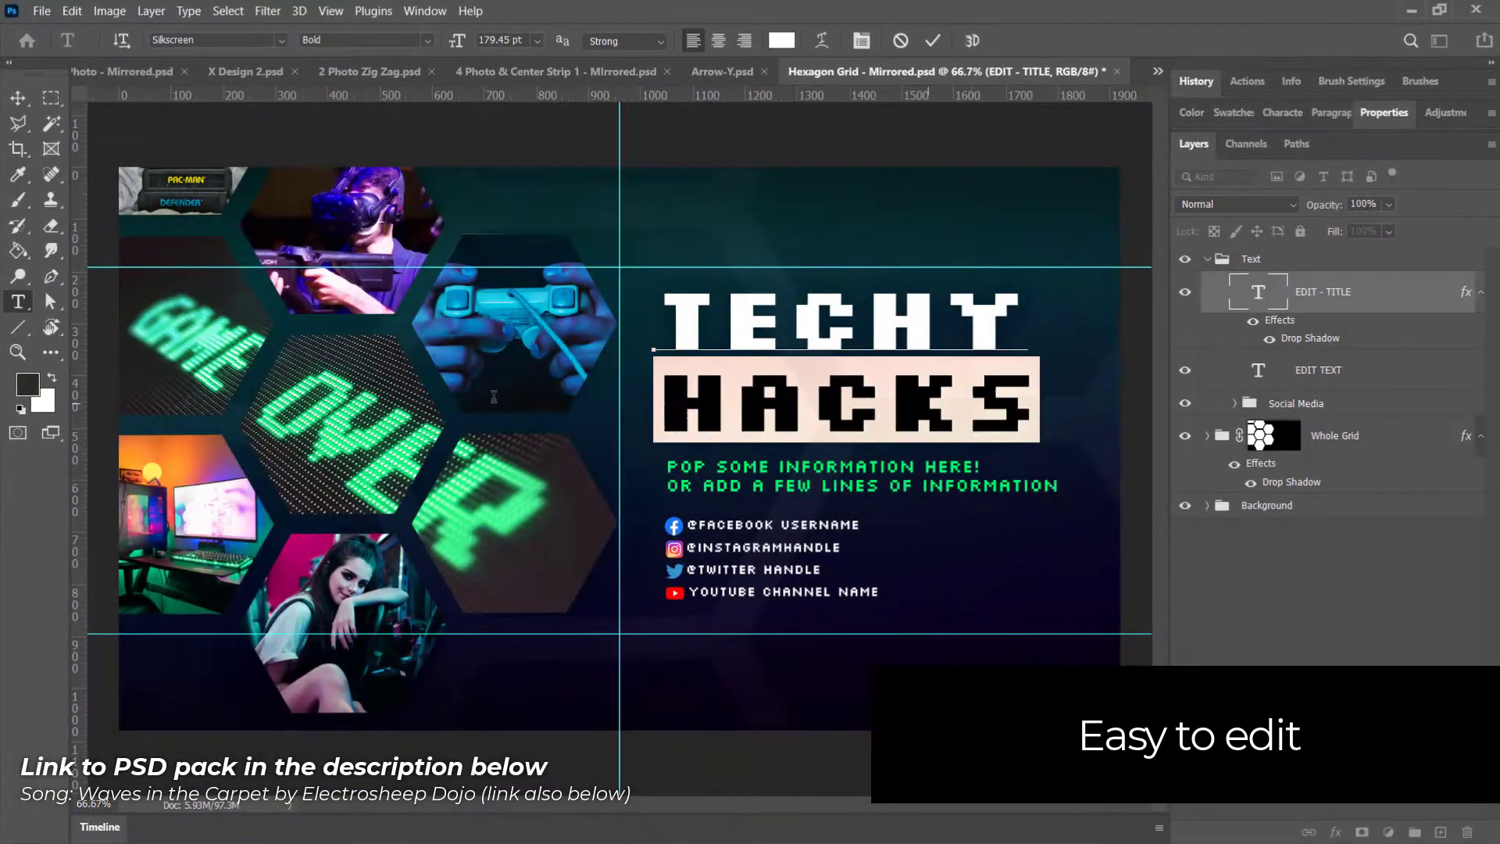
Make the HACKS text grey and paste the room photo in as the hexagon banner's background.
click(781, 40)
click(521, 484)
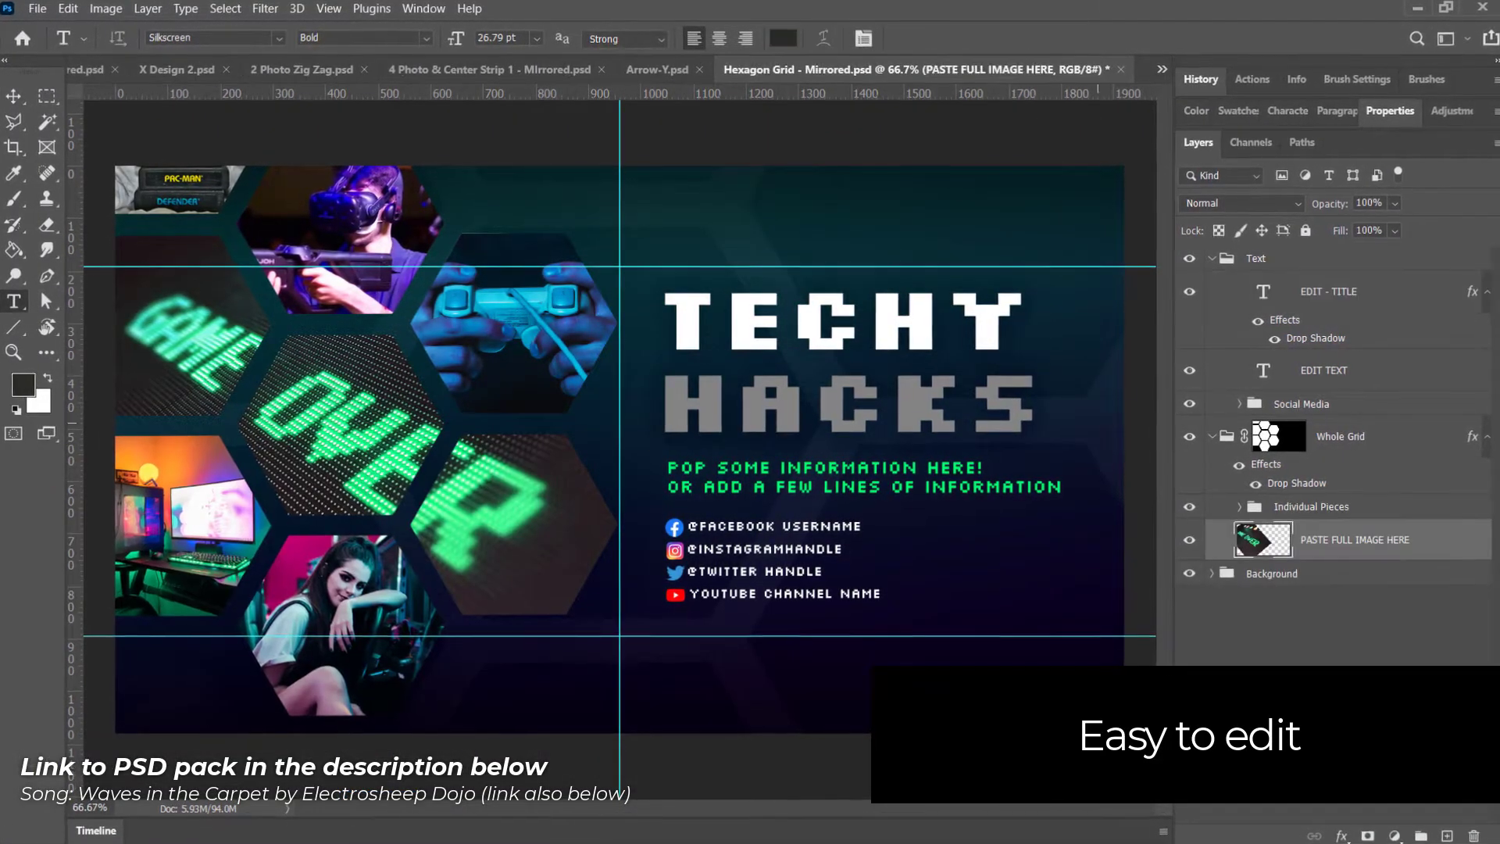
key(ctrl+v)
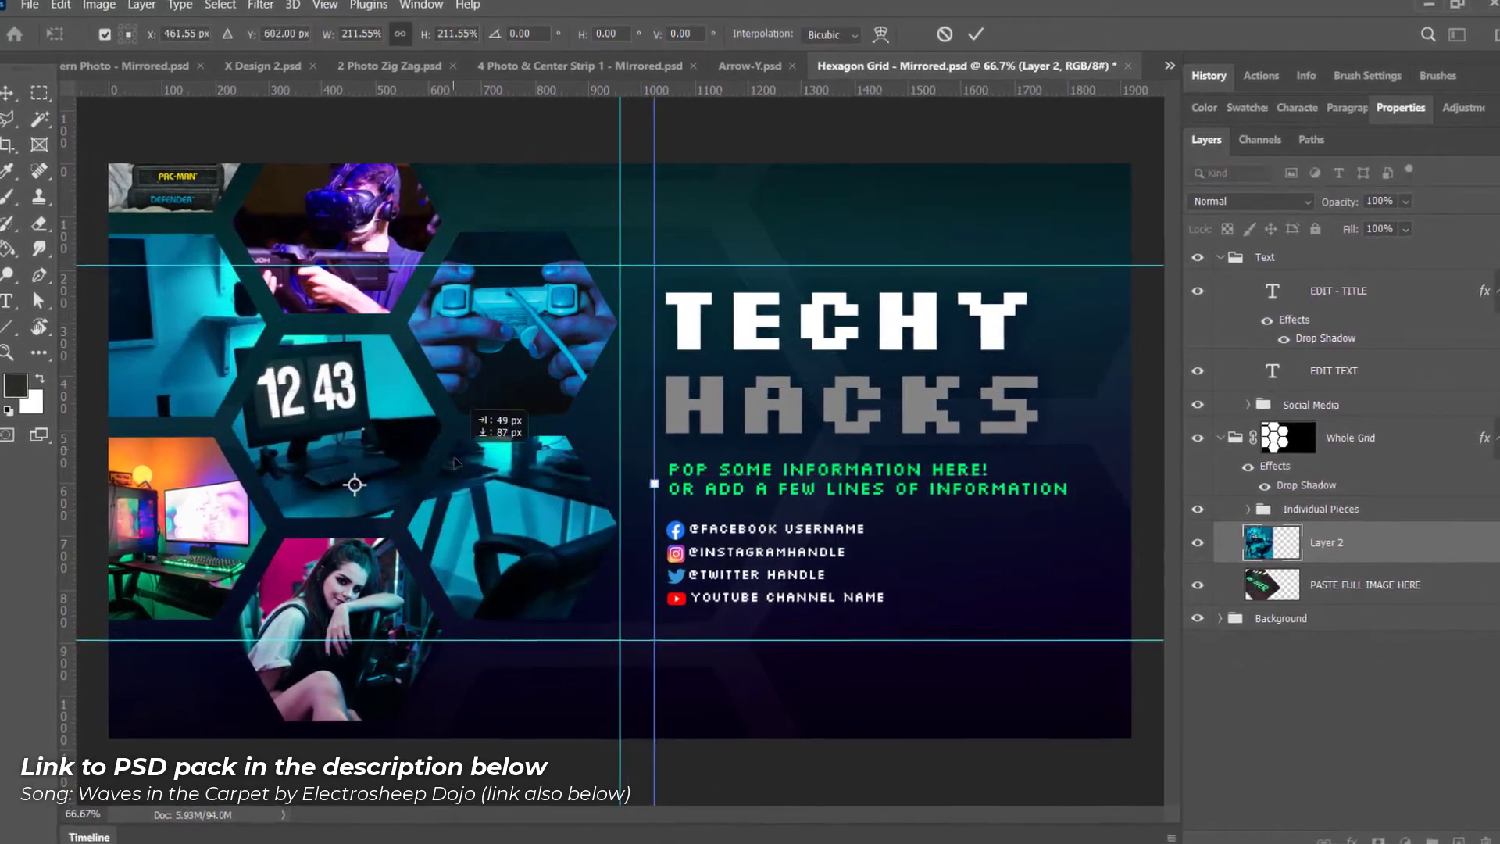
Paste the desk photo into the Grid3 hexagon and narrow it to fit.
click(1257, 512)
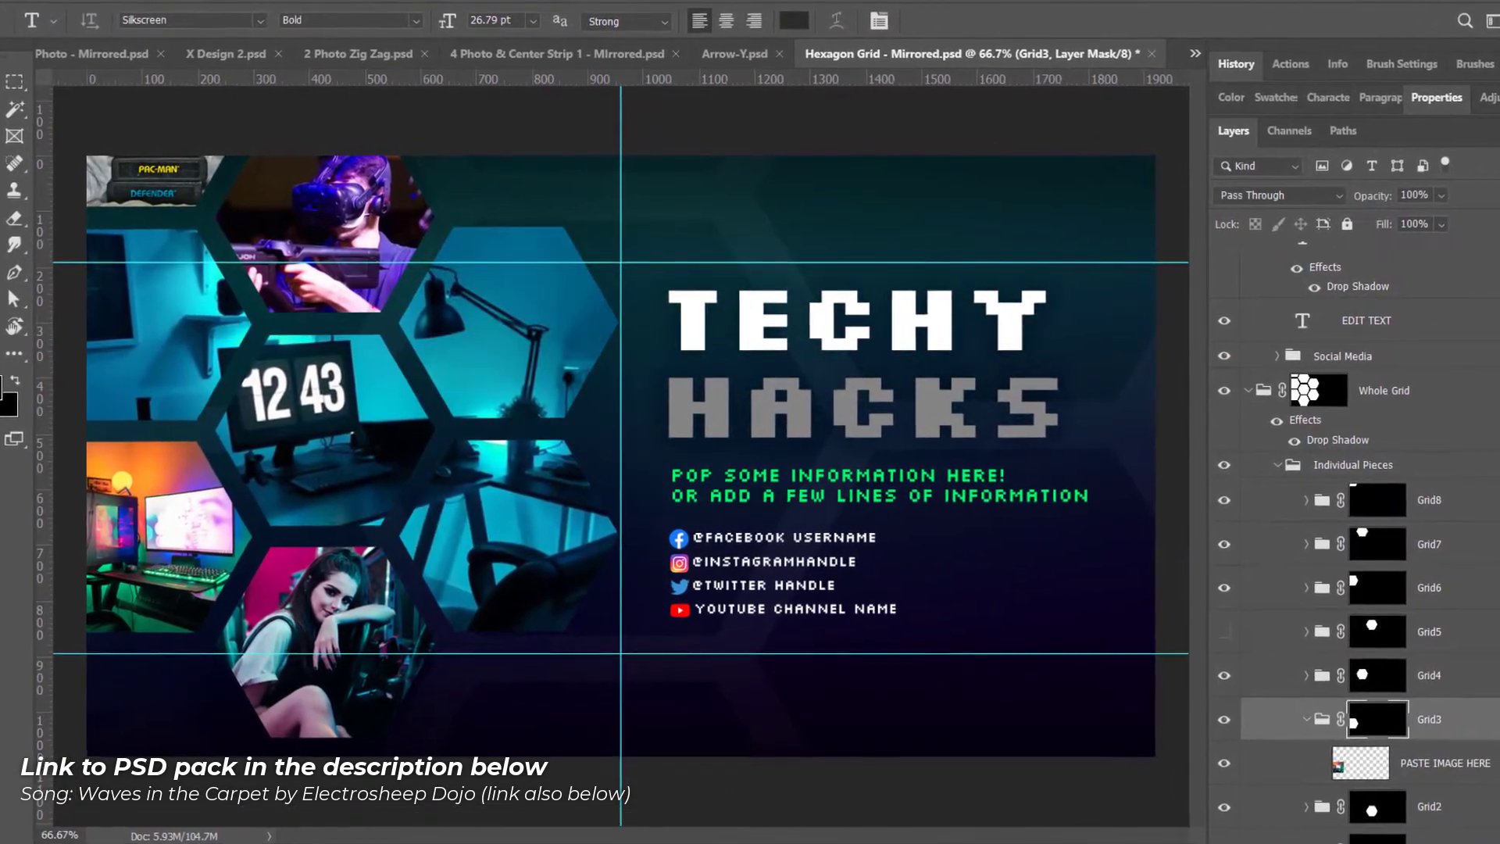
key(ctrl+v)
key(ctrl+t)
drag(885, 468, 421, 468)
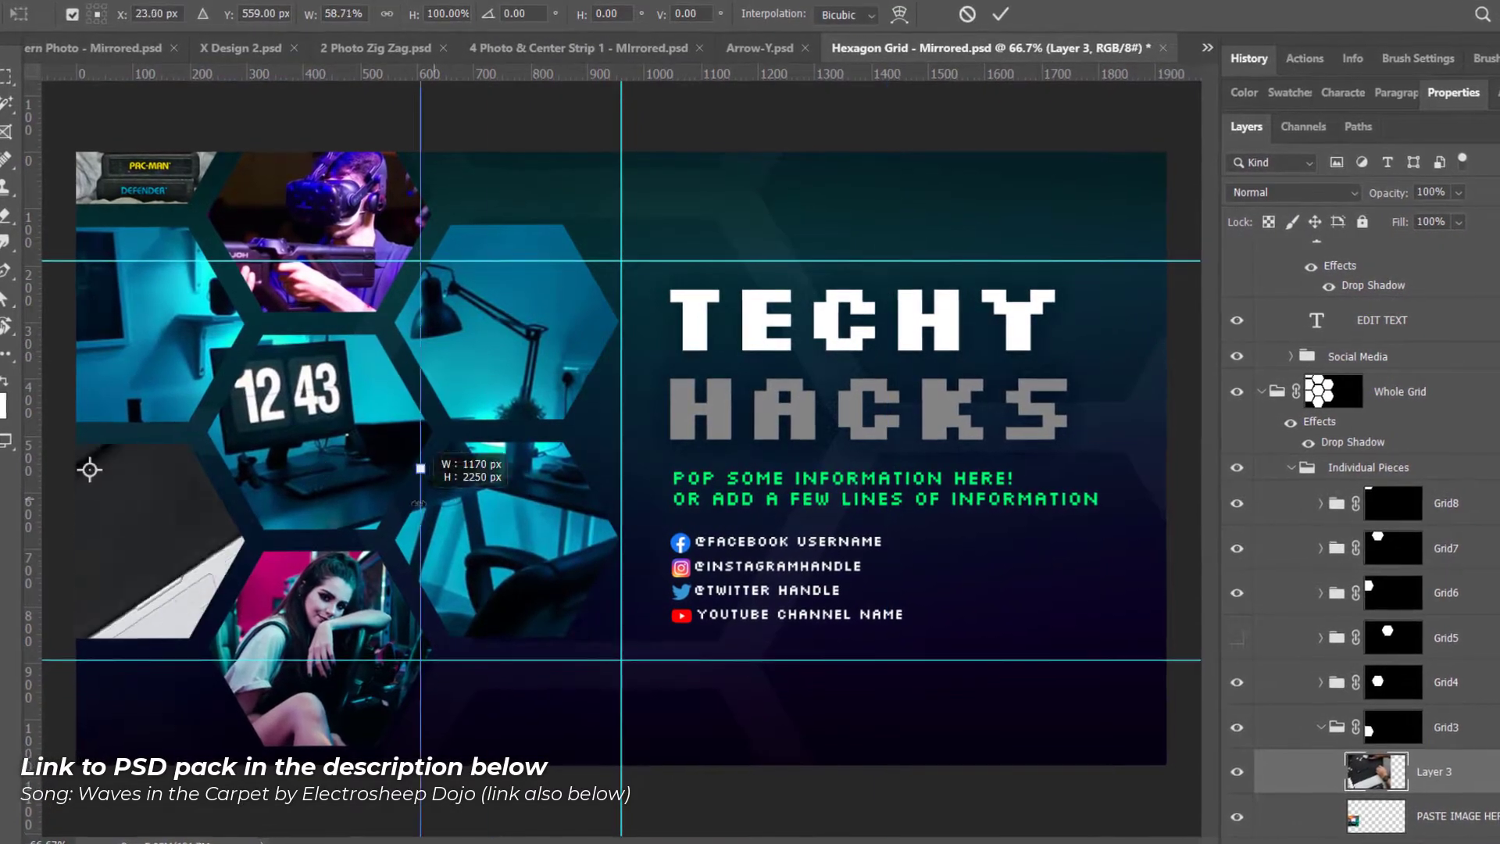
scroll(1369, 782, down, 3)
scroll(1368, 782, down, 3)
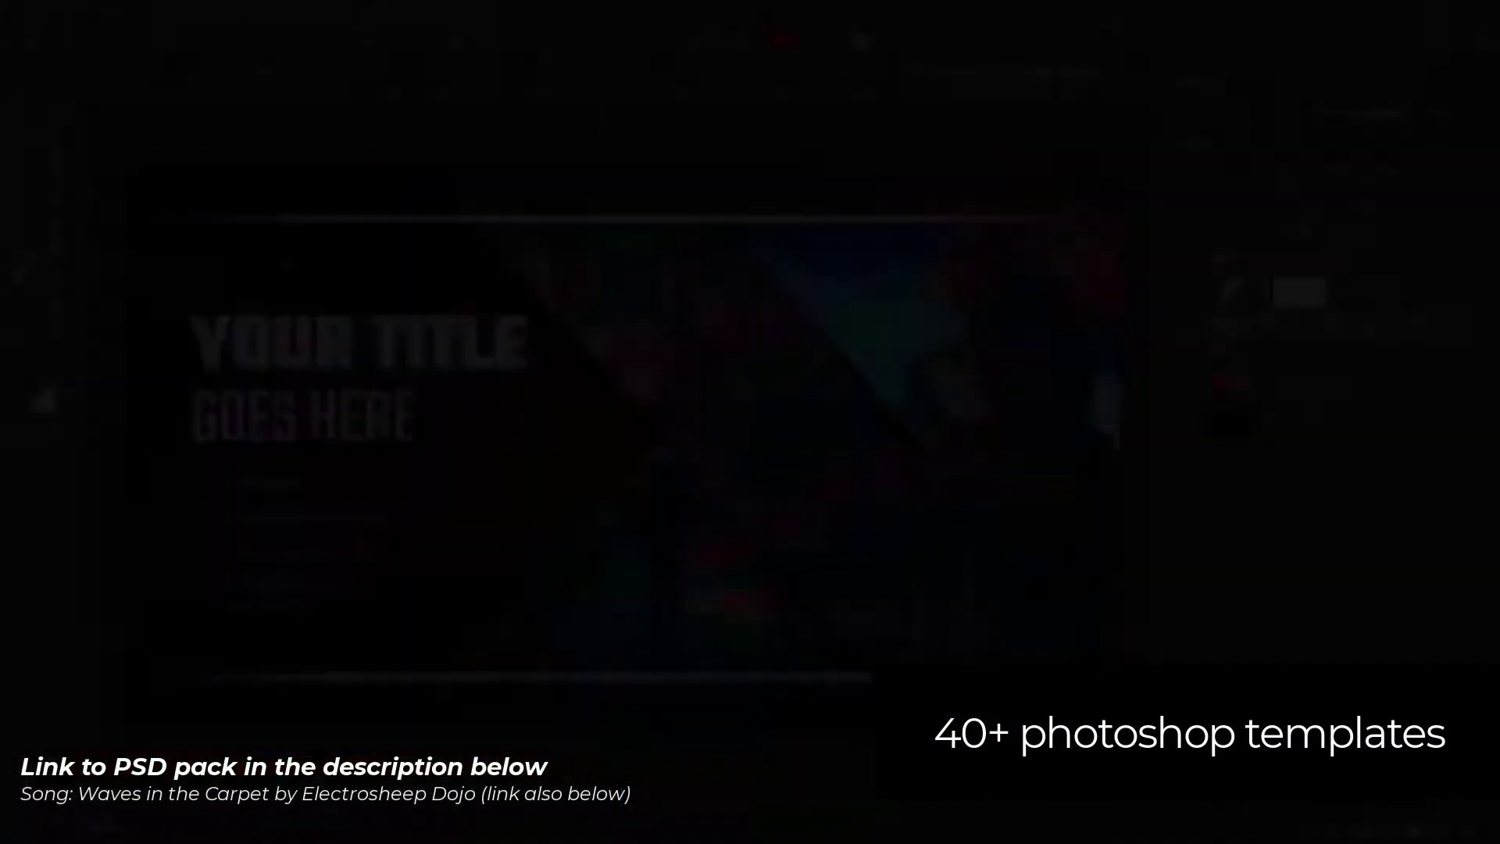
Title the arrow banner 'Super DJ BIG JOHNNO' and paste in the DJ photo for scaling.
text(Super DJBi)
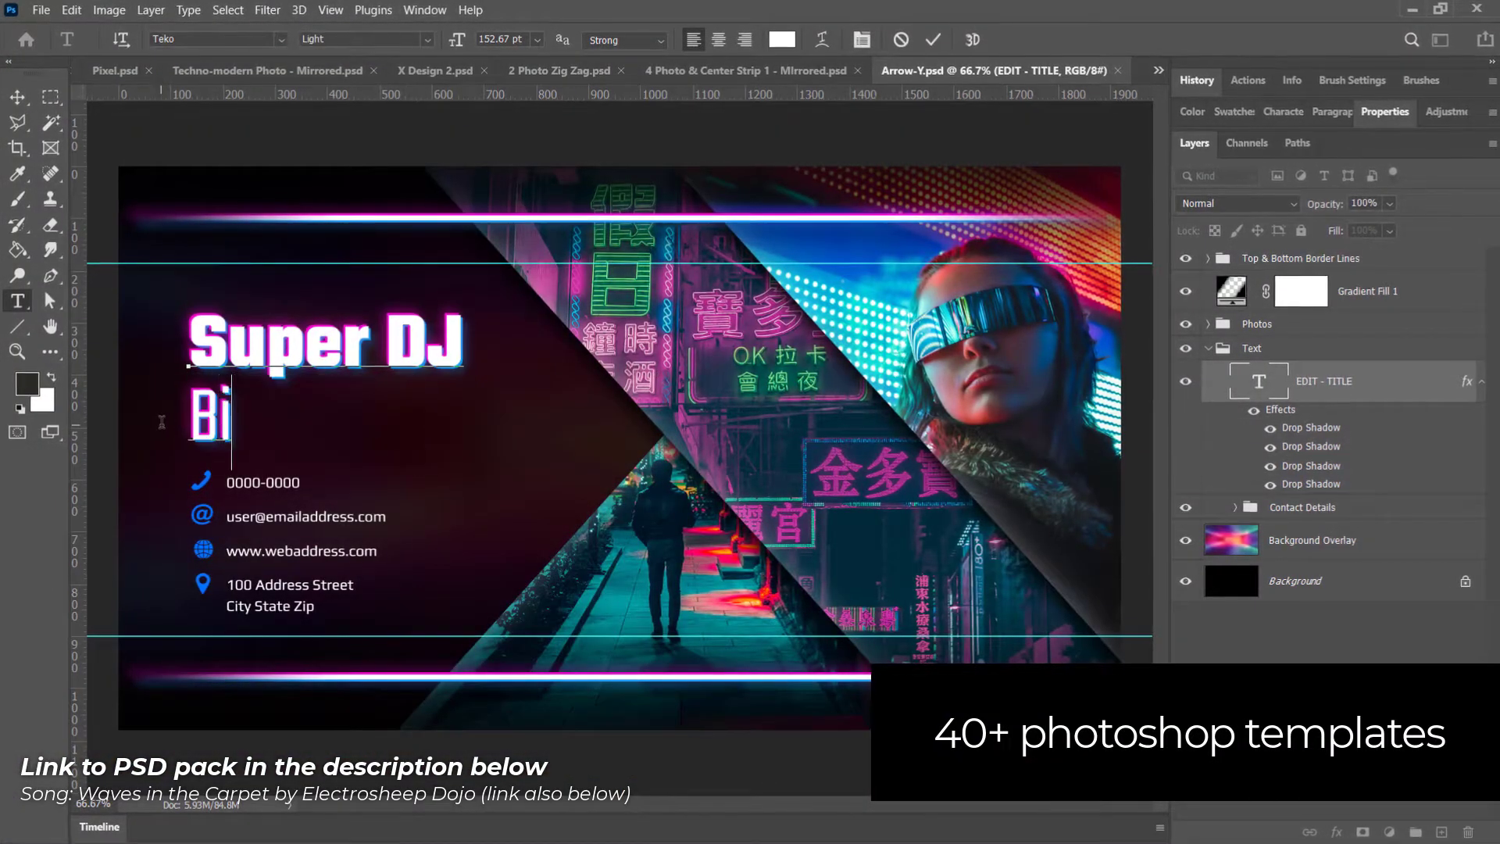
text(G JONHNNO)
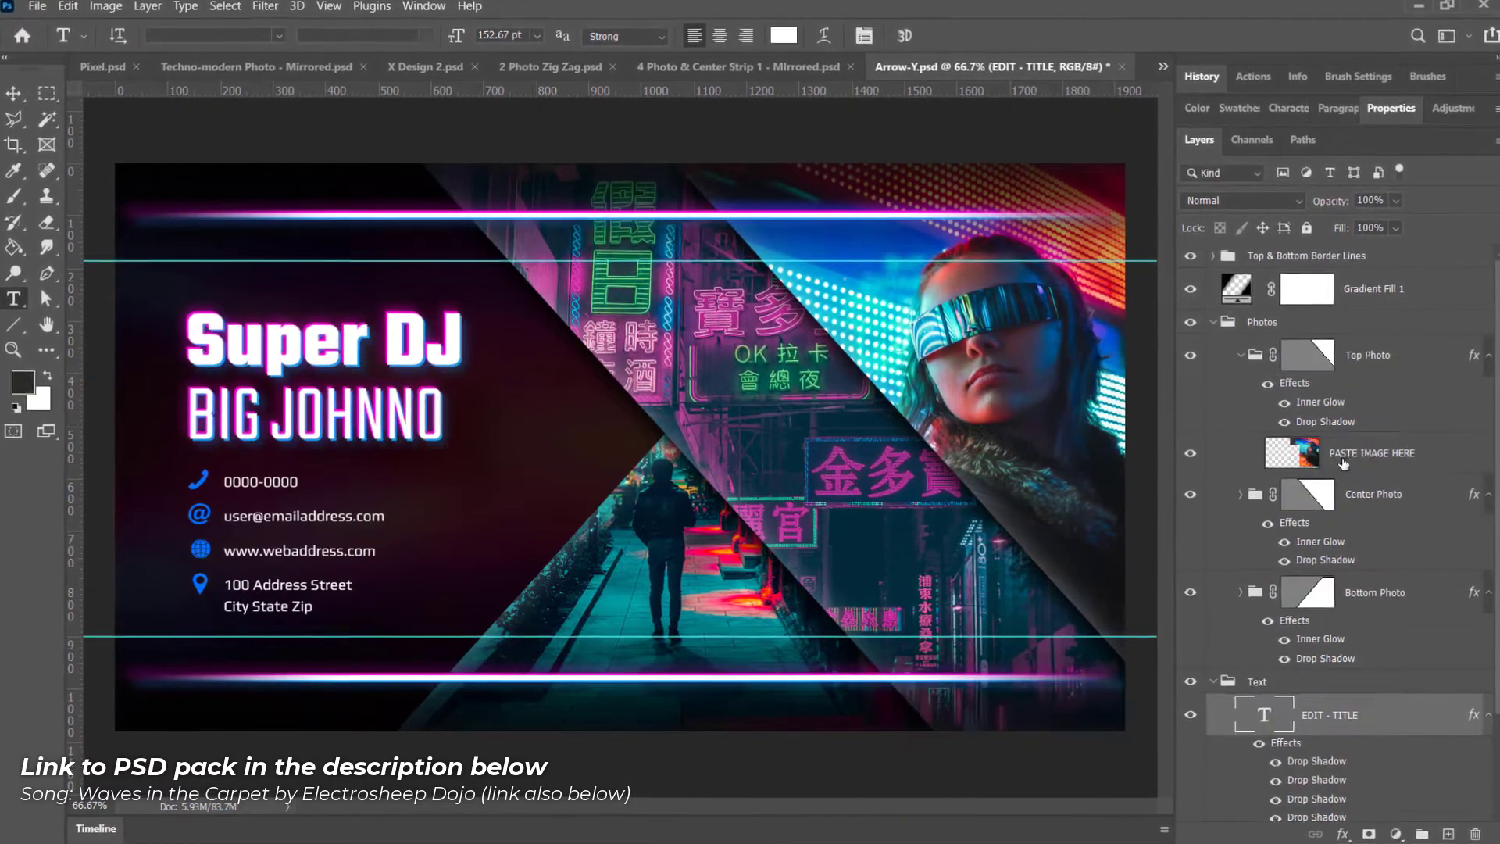
key(ctrl+v)
key(ctrl+t)
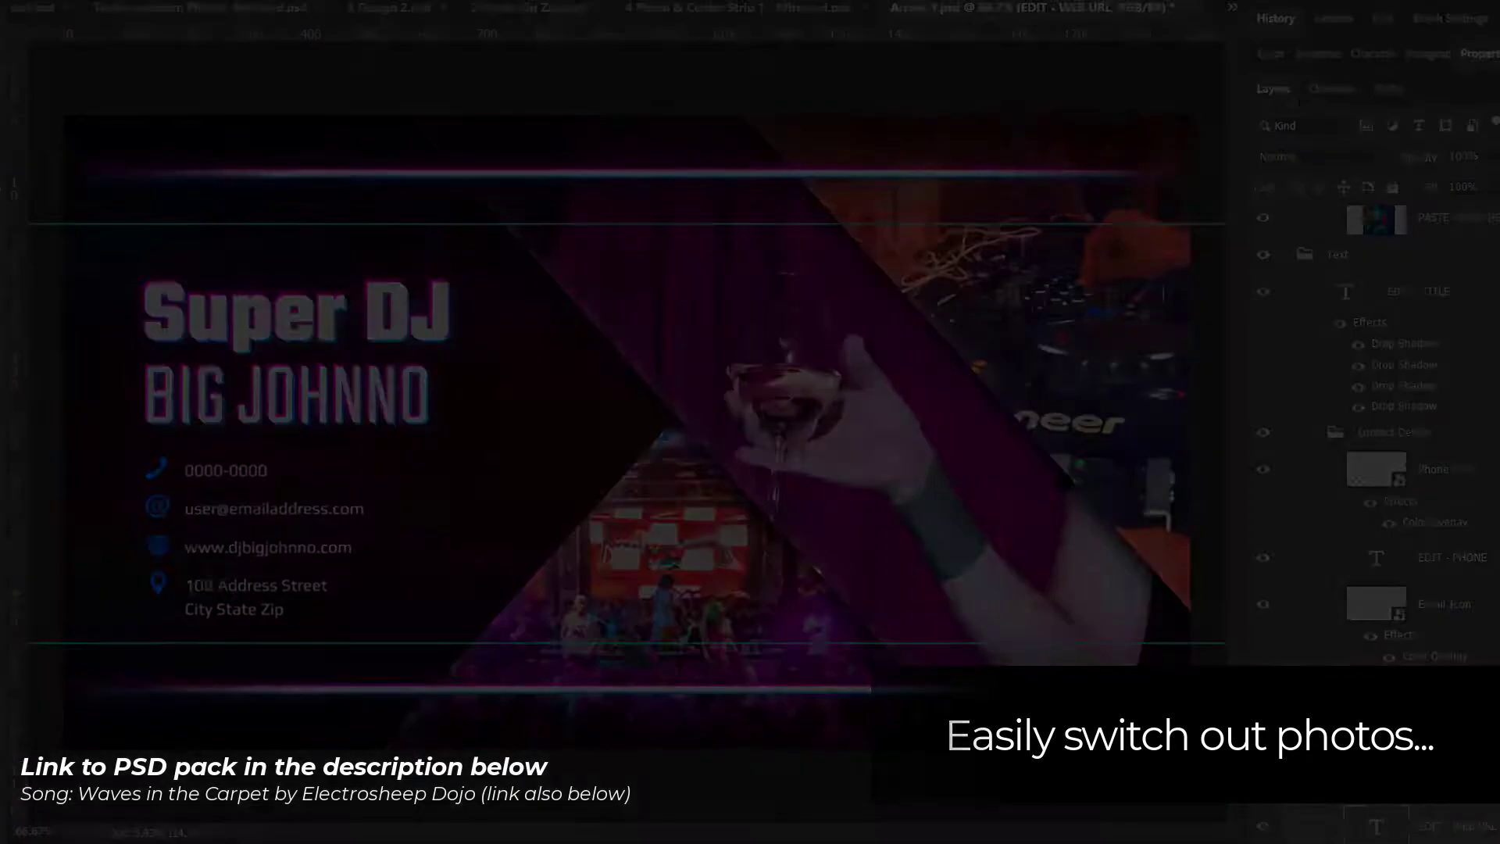
Title the strip banner 'ACADEMY OF' / 'MARTIAL ARTS' on two lines.
text(ACADEMY OF)
key(Return)
text(MARTIAL ARTS)
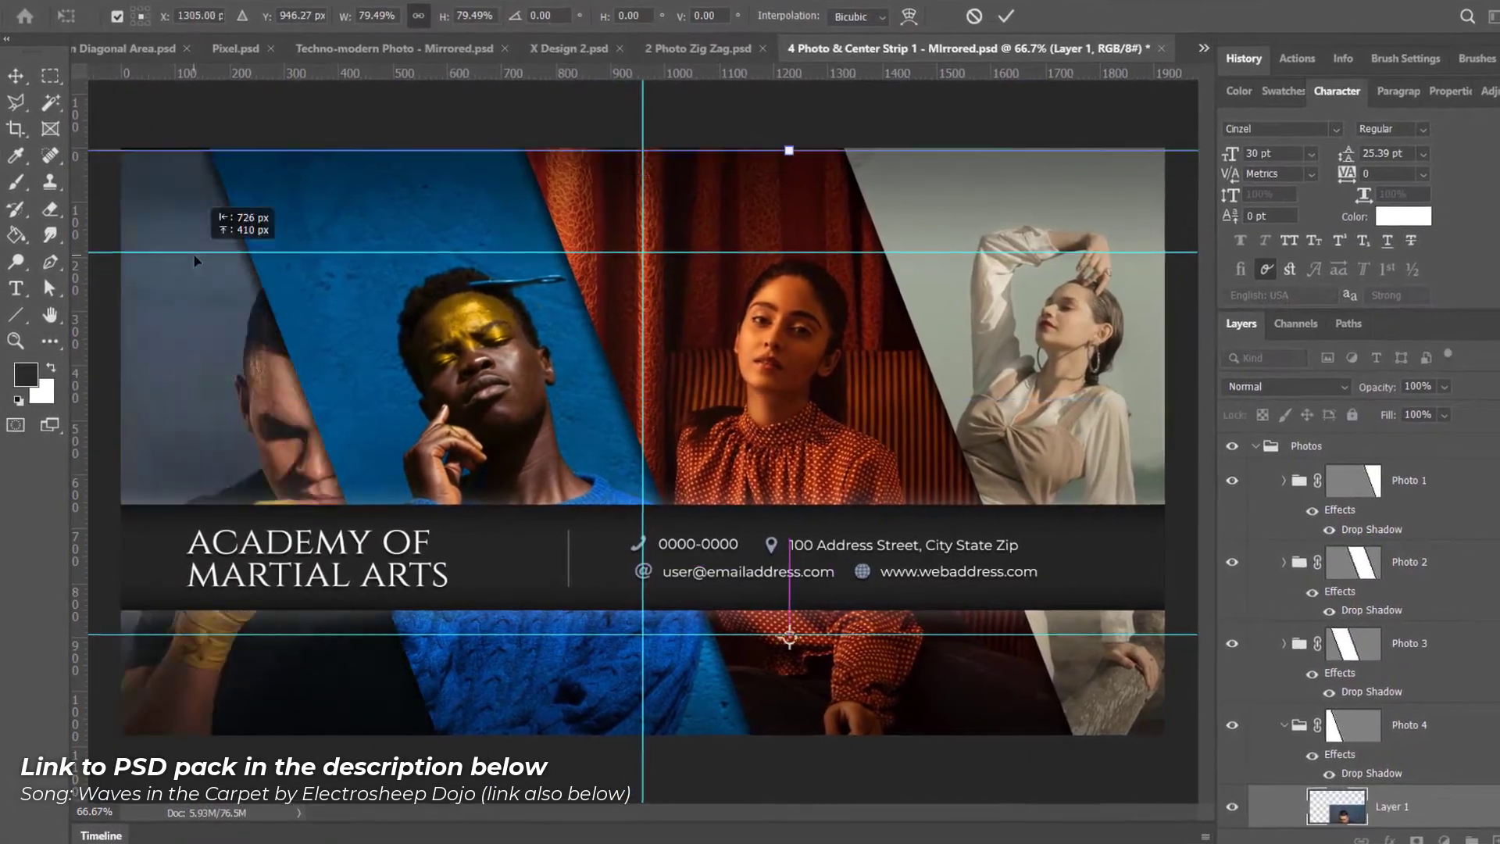
Reposition the placed photo within its strip of the martial-arts banner.
drag(76, 178, 367, 355)
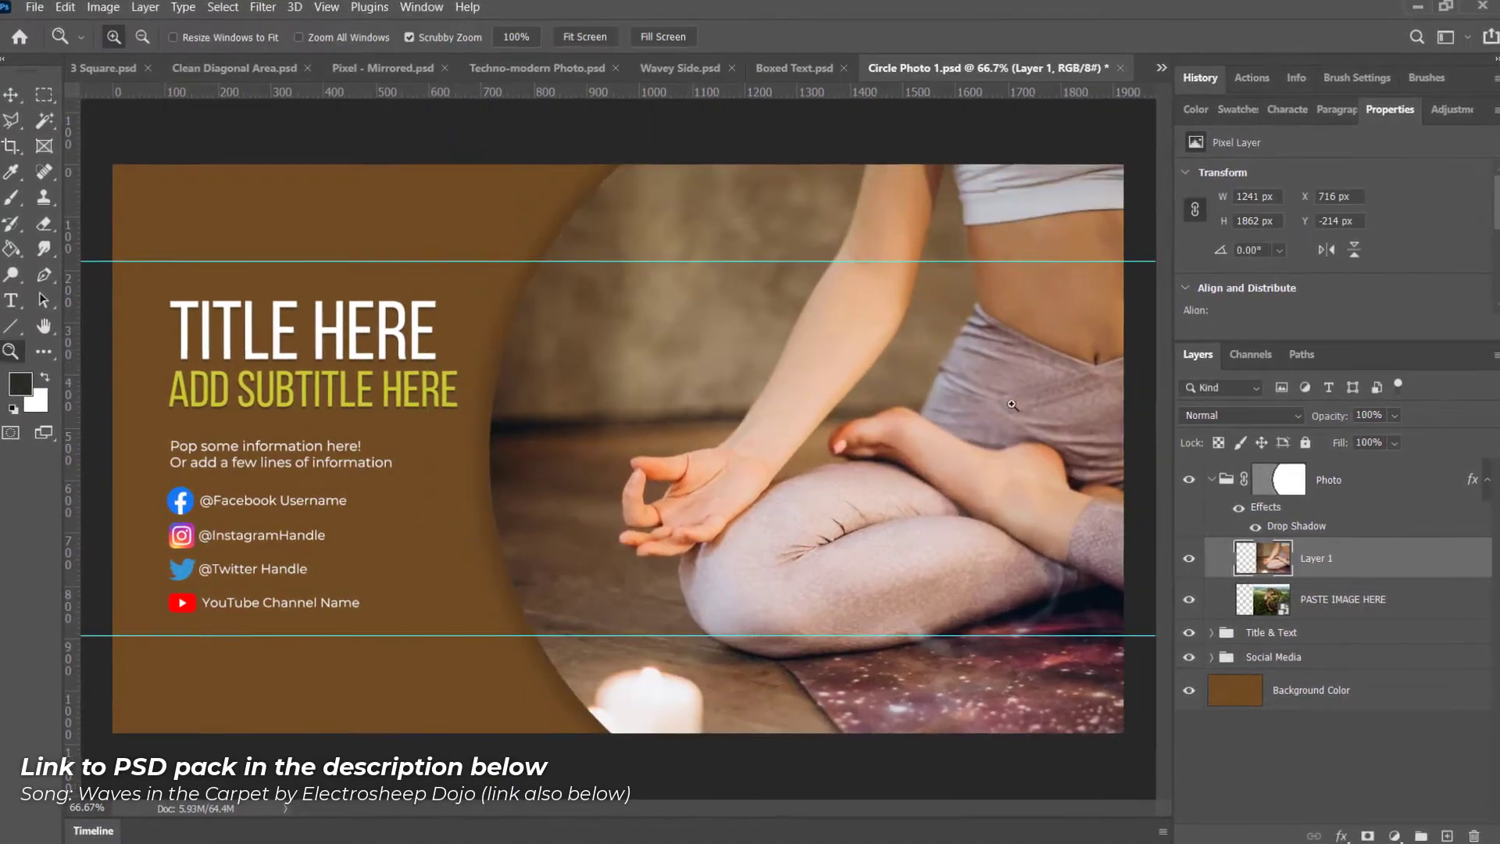
Retype the yoga banner title as PEACEFUL and replace the subtitle with MEDITATION GROUP.
text(PEACEFUL)
triple_click(444, 391)
text(MEDIC)
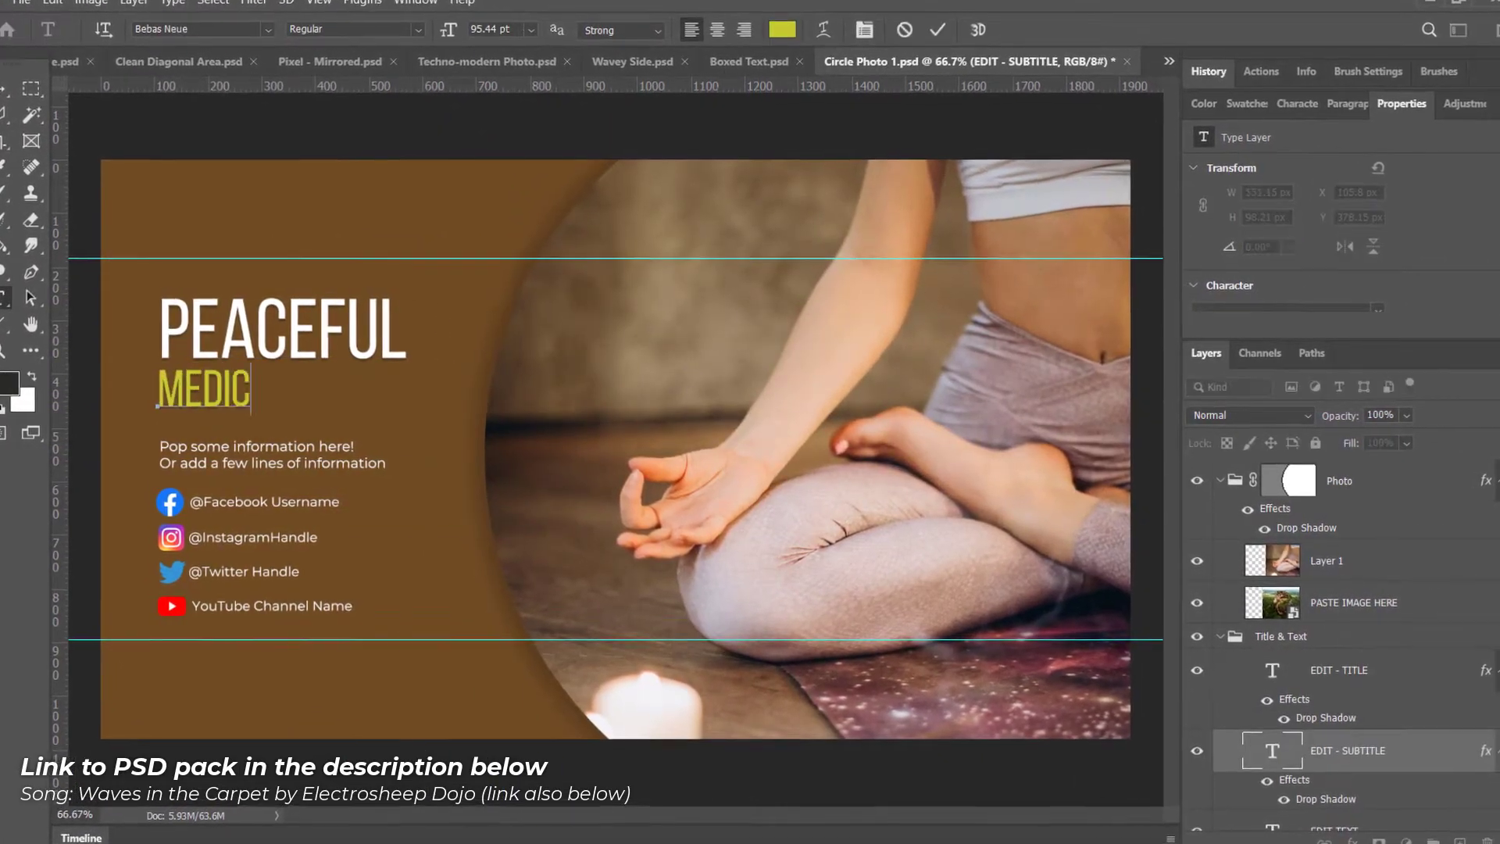
key(BackSpace)
text(TATION GROUP)
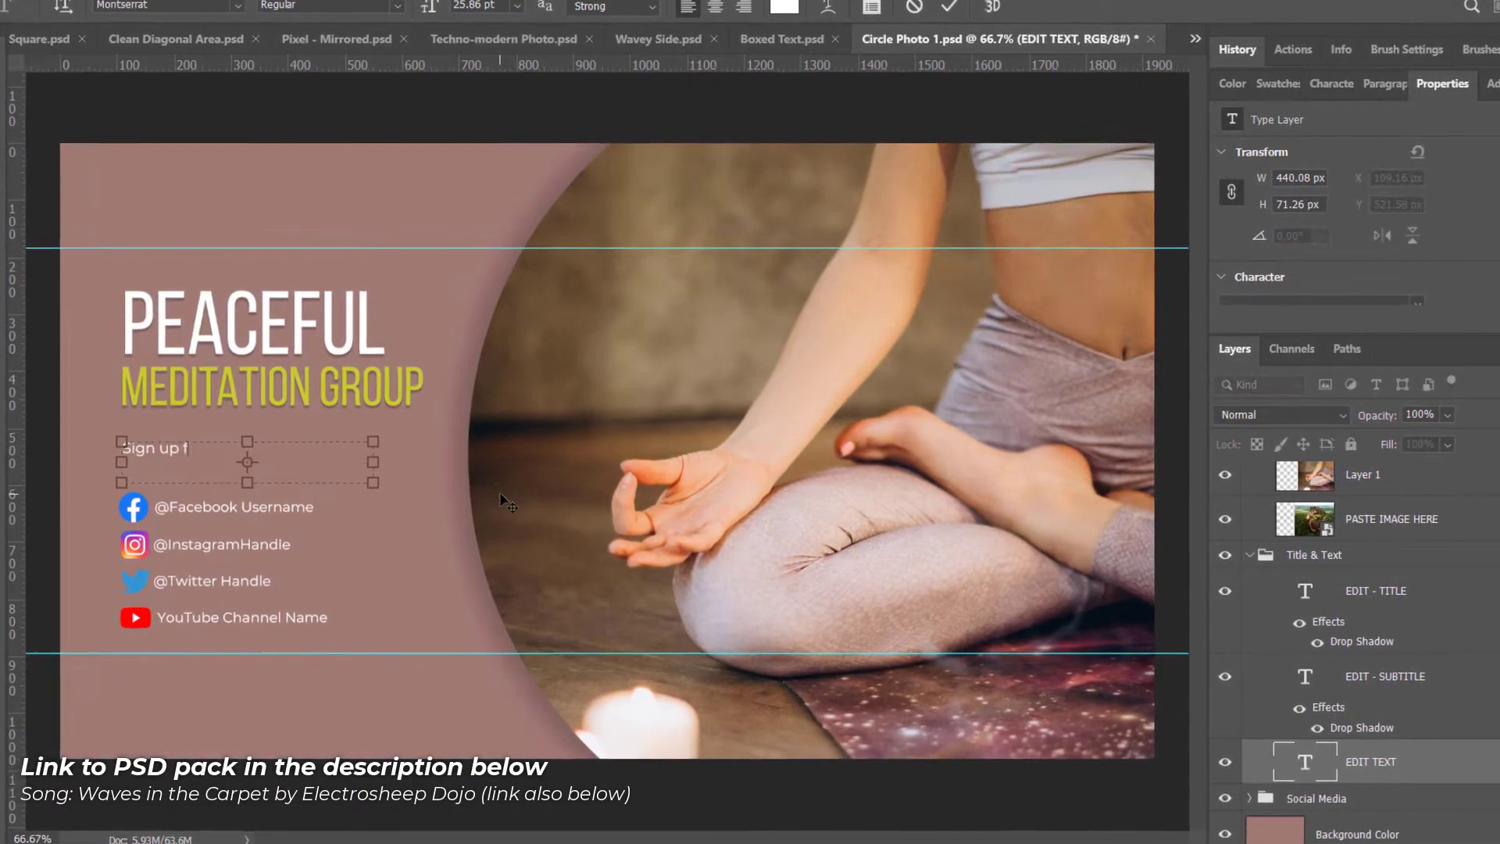
text(or Fre classes!)
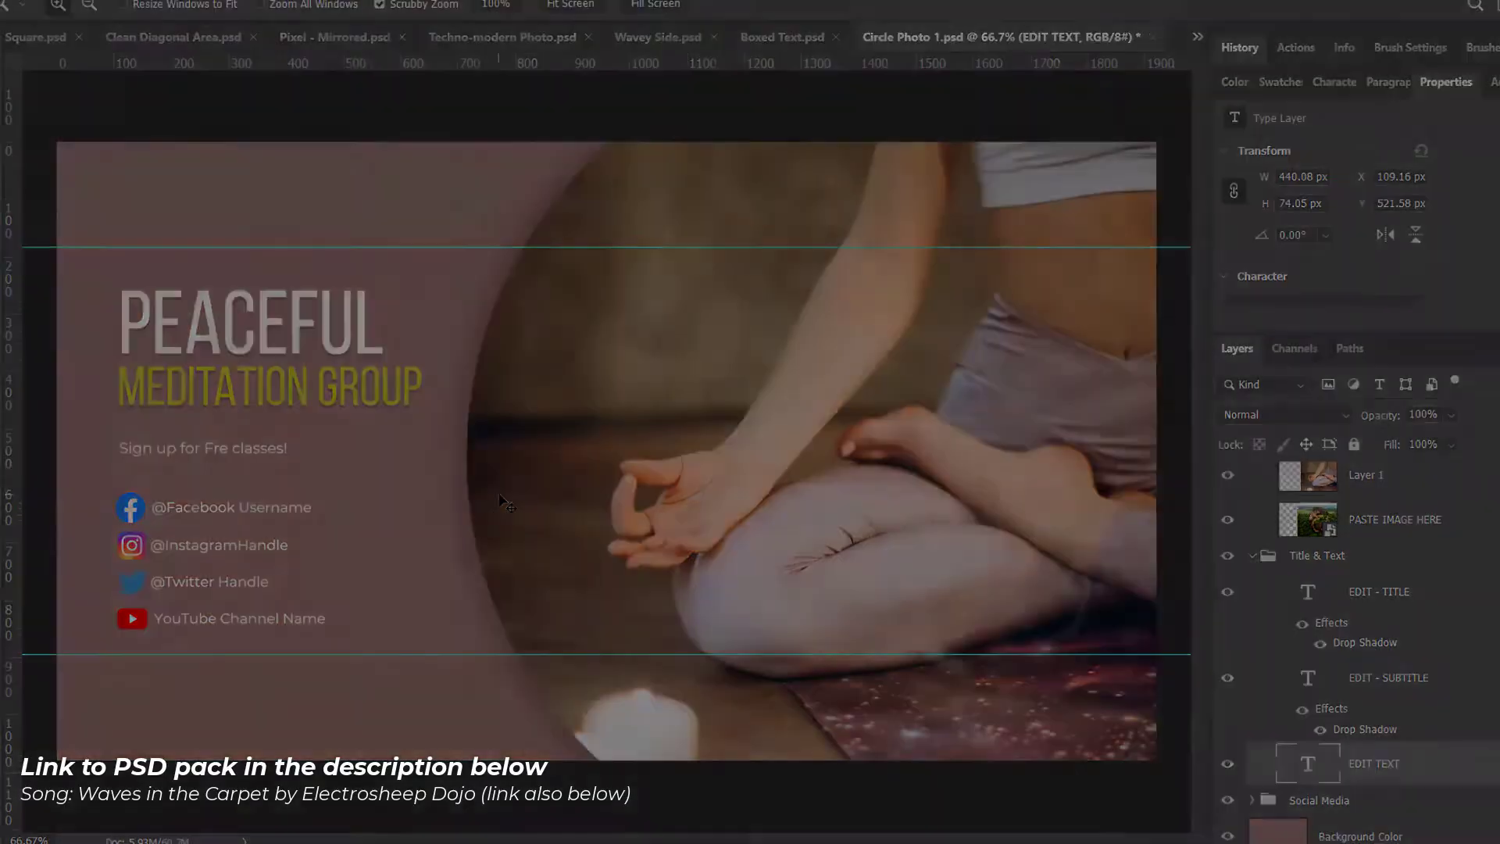
text(by)
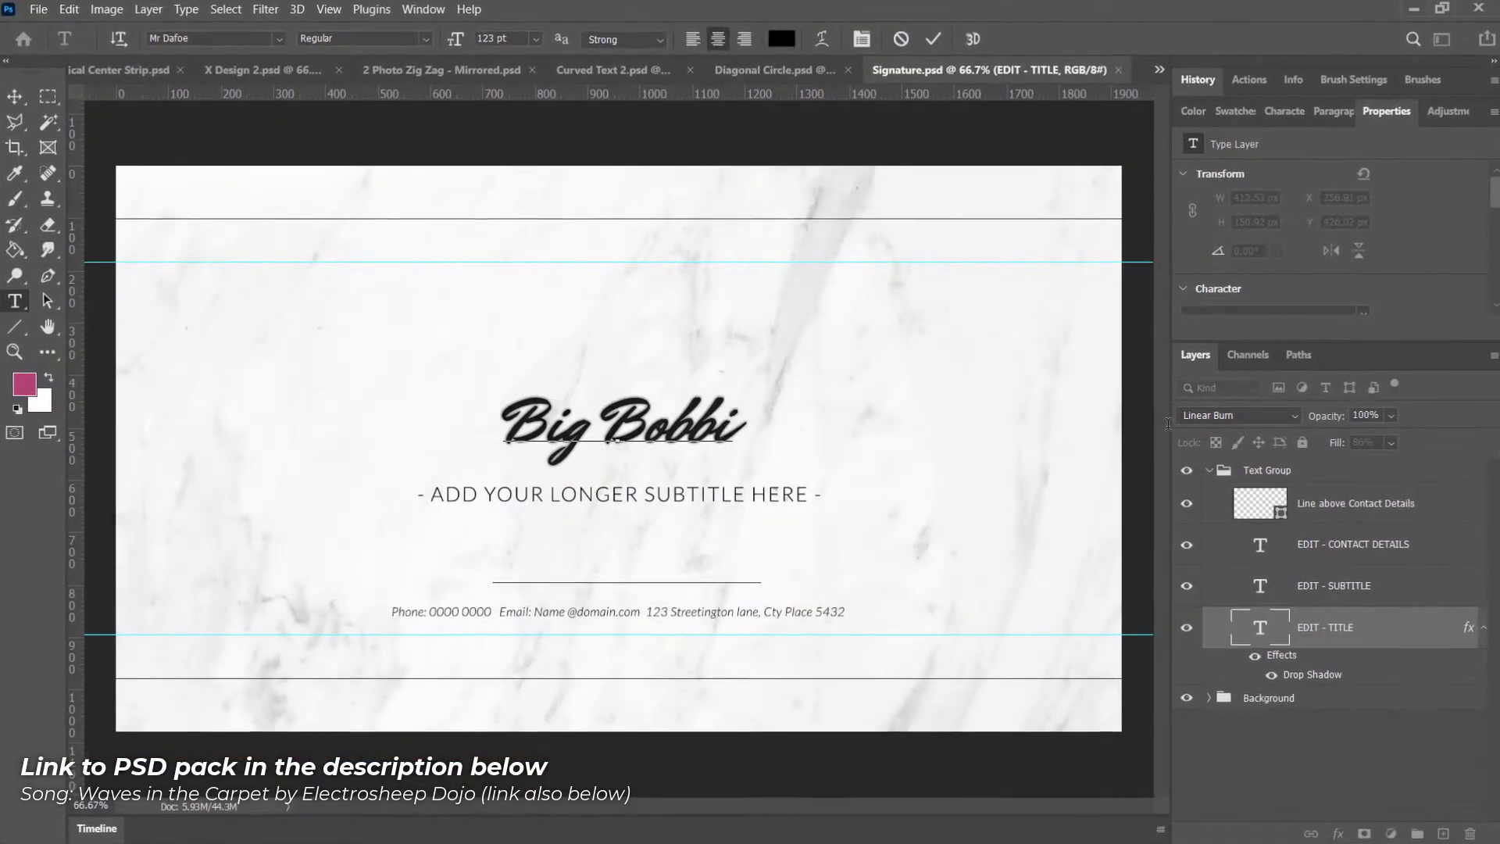
text(s Stylish Watches)
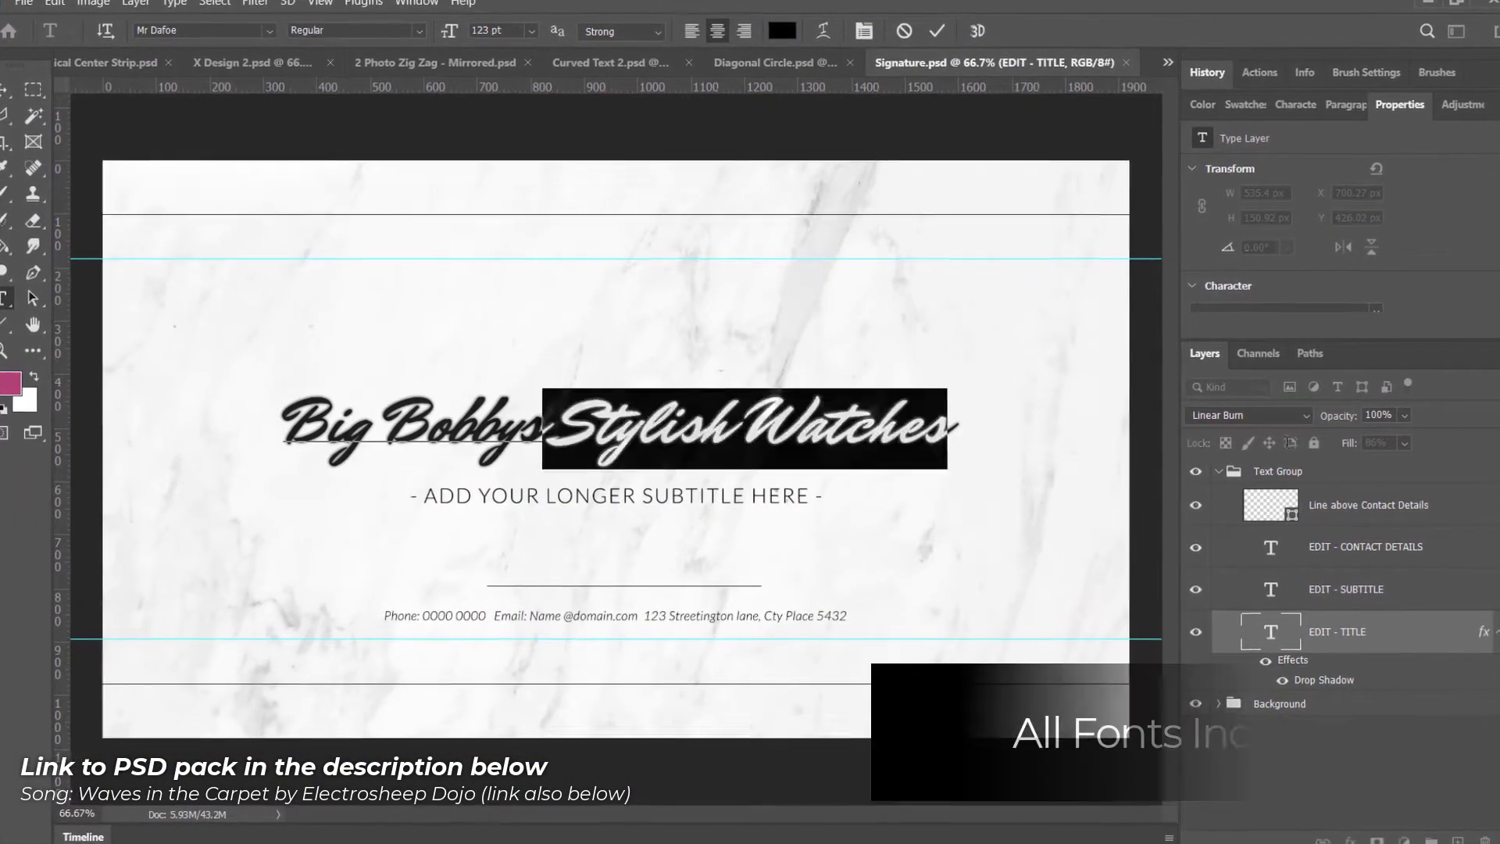
Finish the Big Bobbys title, replace the subtitle with LUXURY WATCHES, and nudge it up.
key(BackSpace)
click(417, 499)
drag(418, 498, 887, 542)
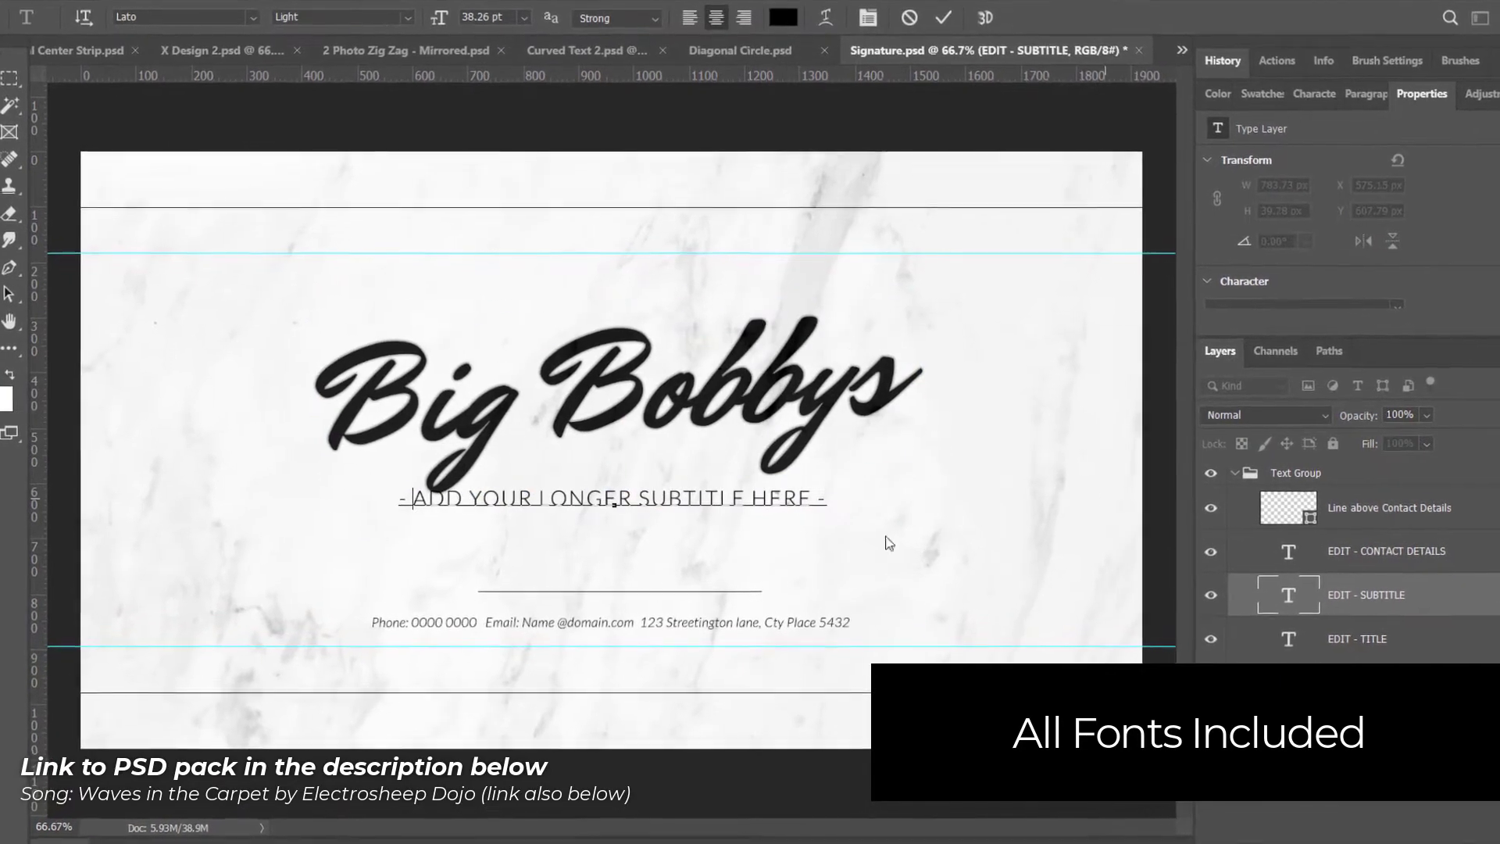
text(LUXURY WATCHES)
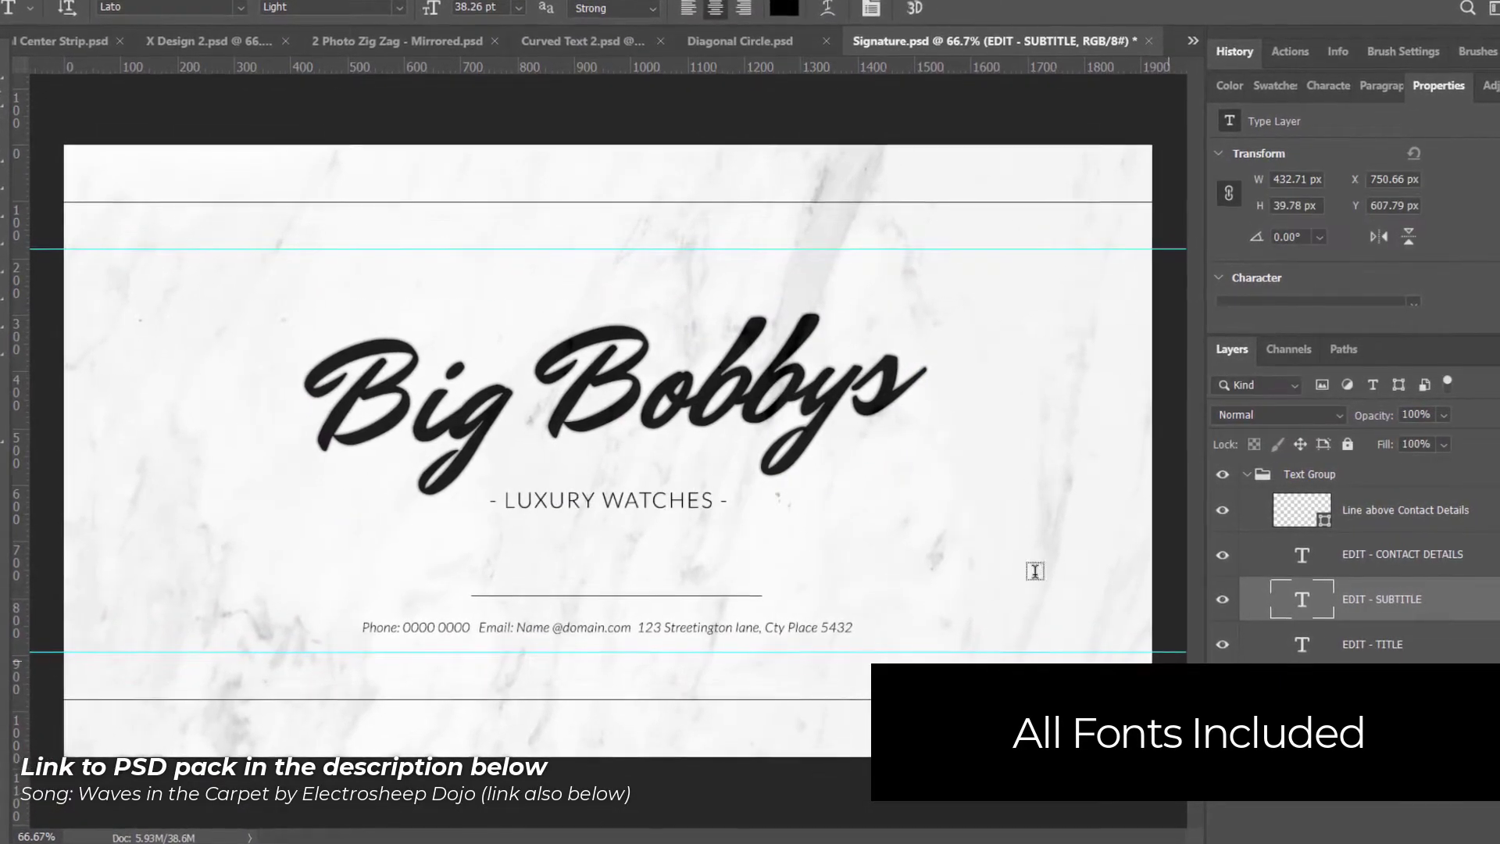
drag(544, 507, 545, 494)
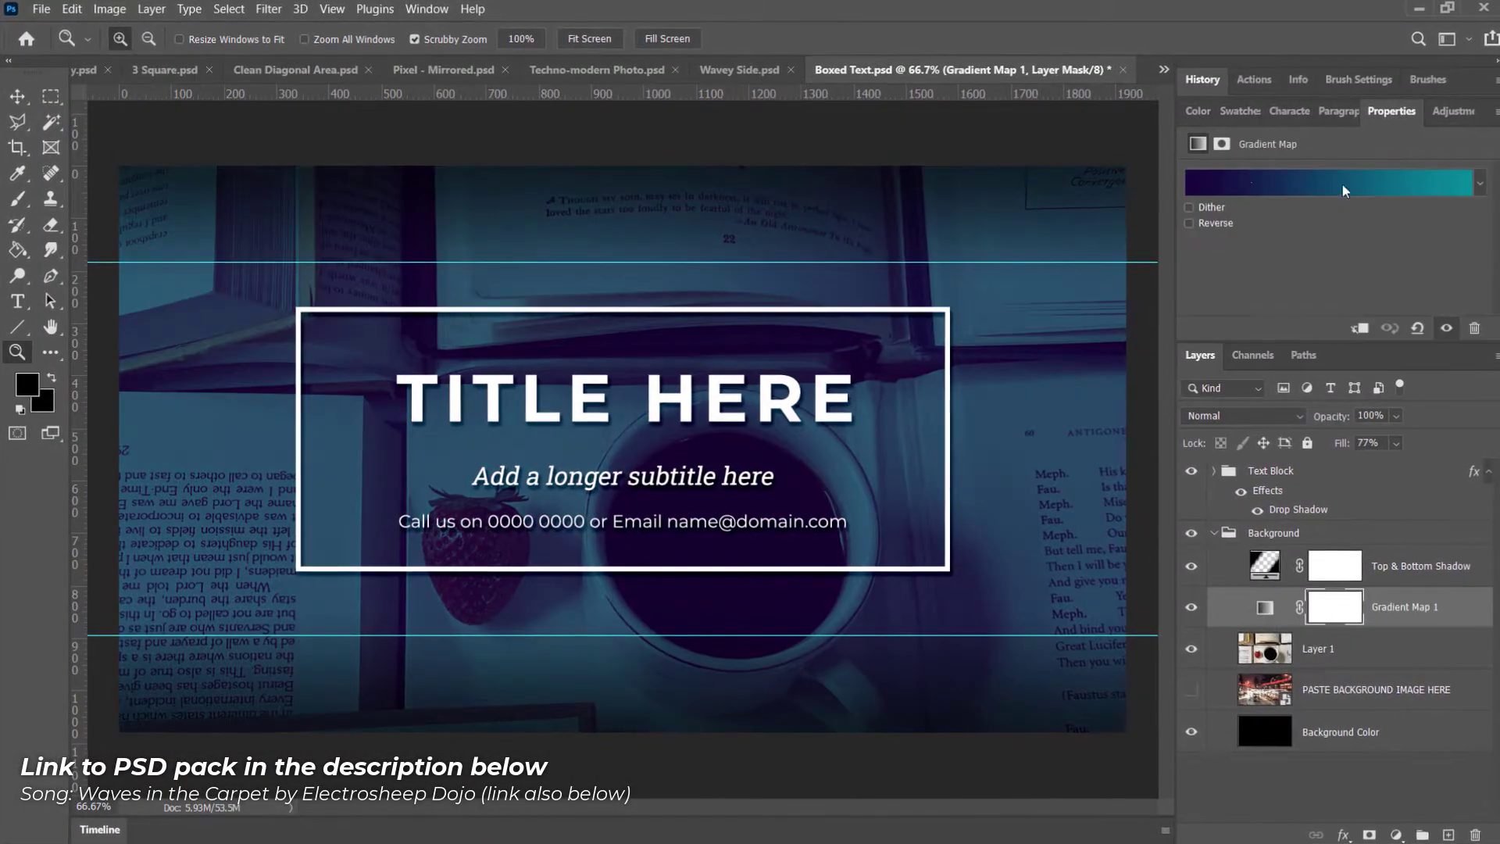
Give the boxed-text banner's Gradient Map an orange preset.
click(1343, 190)
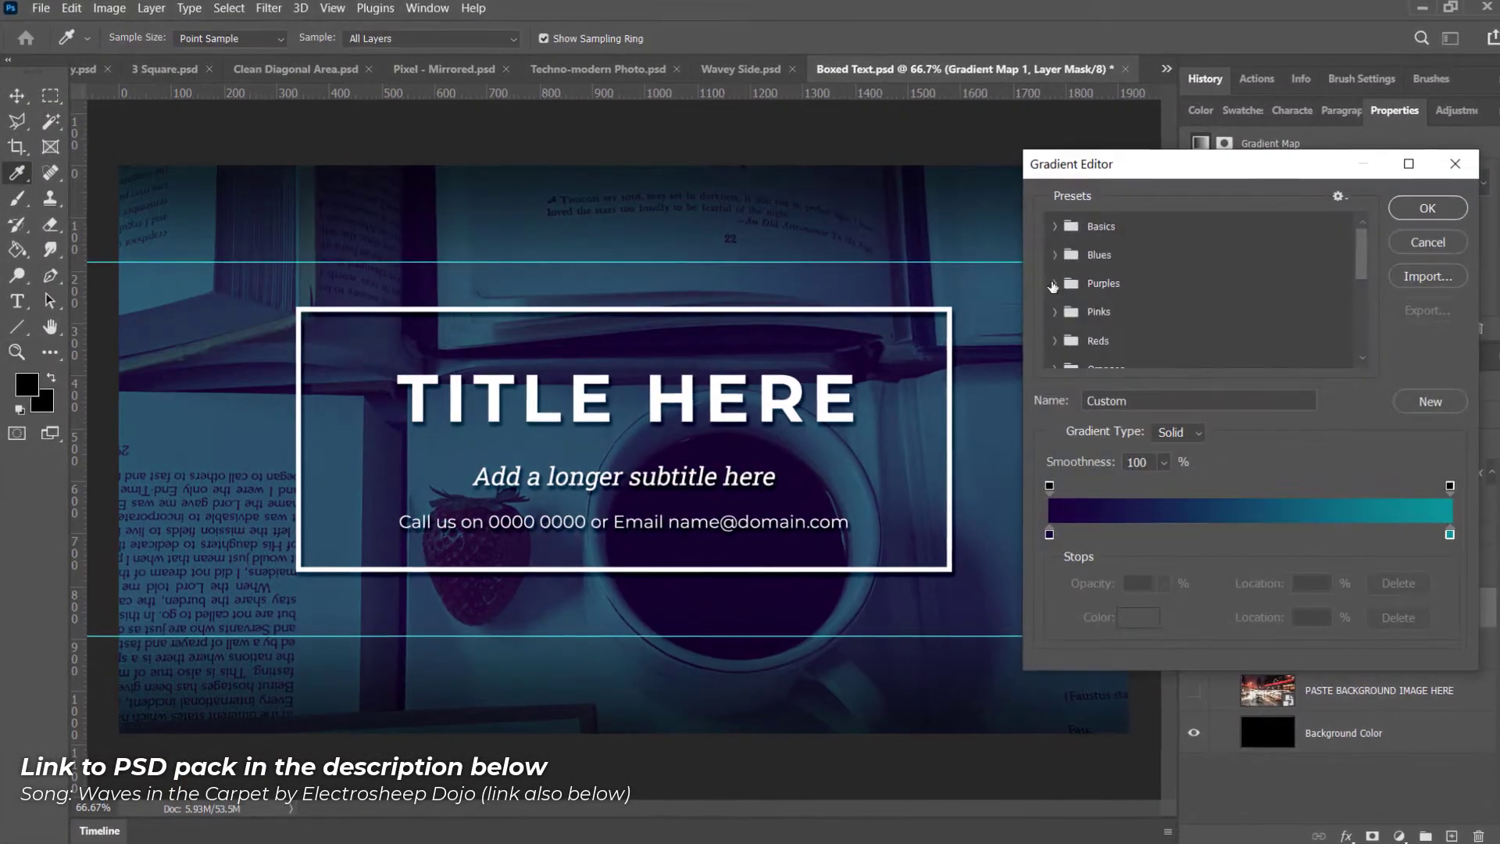
click(1216, 320)
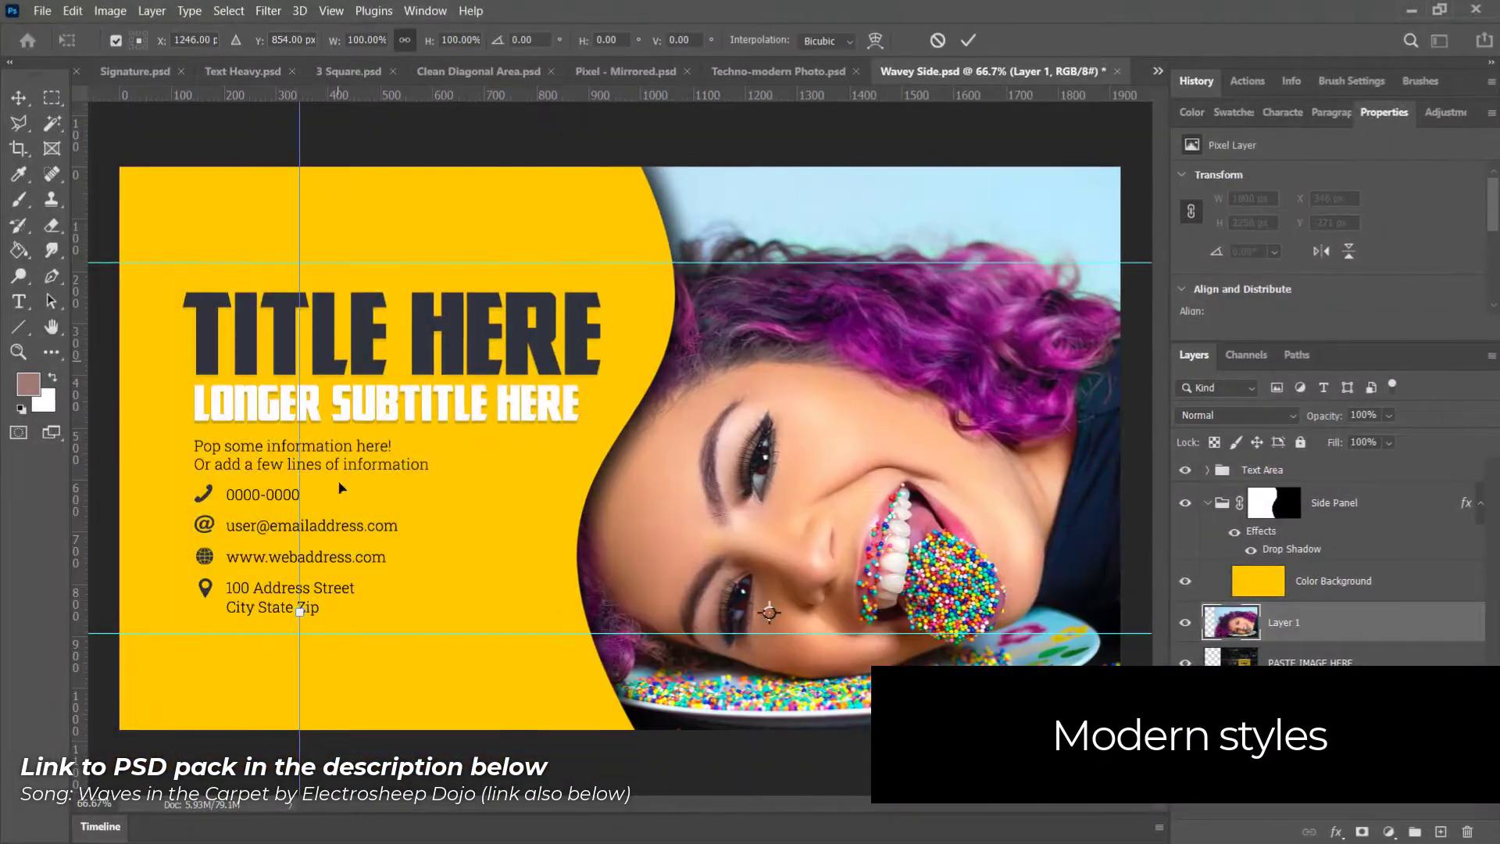
Shift the sprinkles photo, make the panel magenta, title HUNDREDS AND THOUSANDS, subtitle light blue.
drag(704, 504, 674, 497)
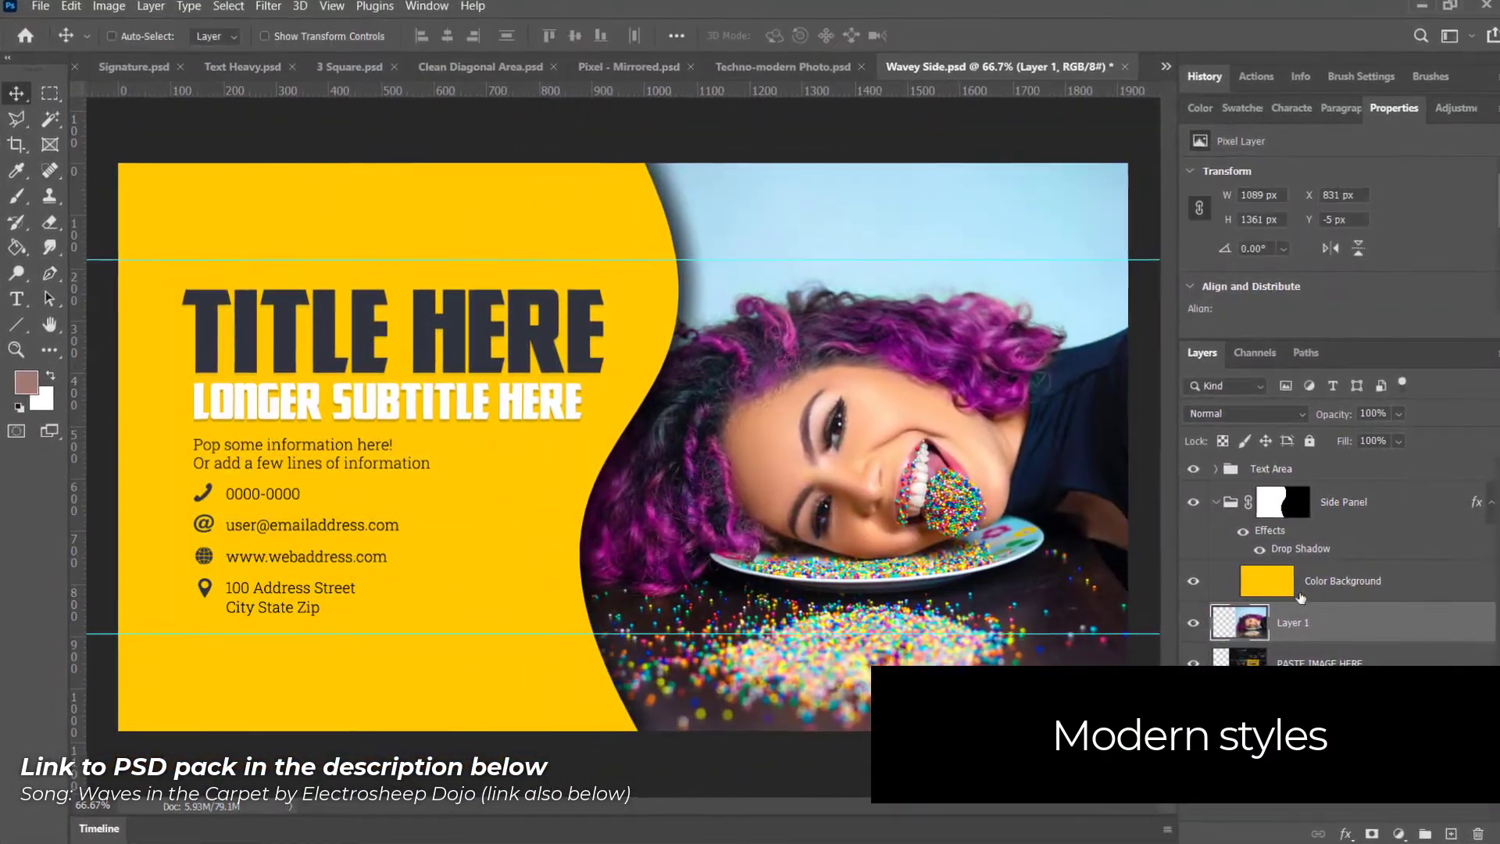
click(451, 480)
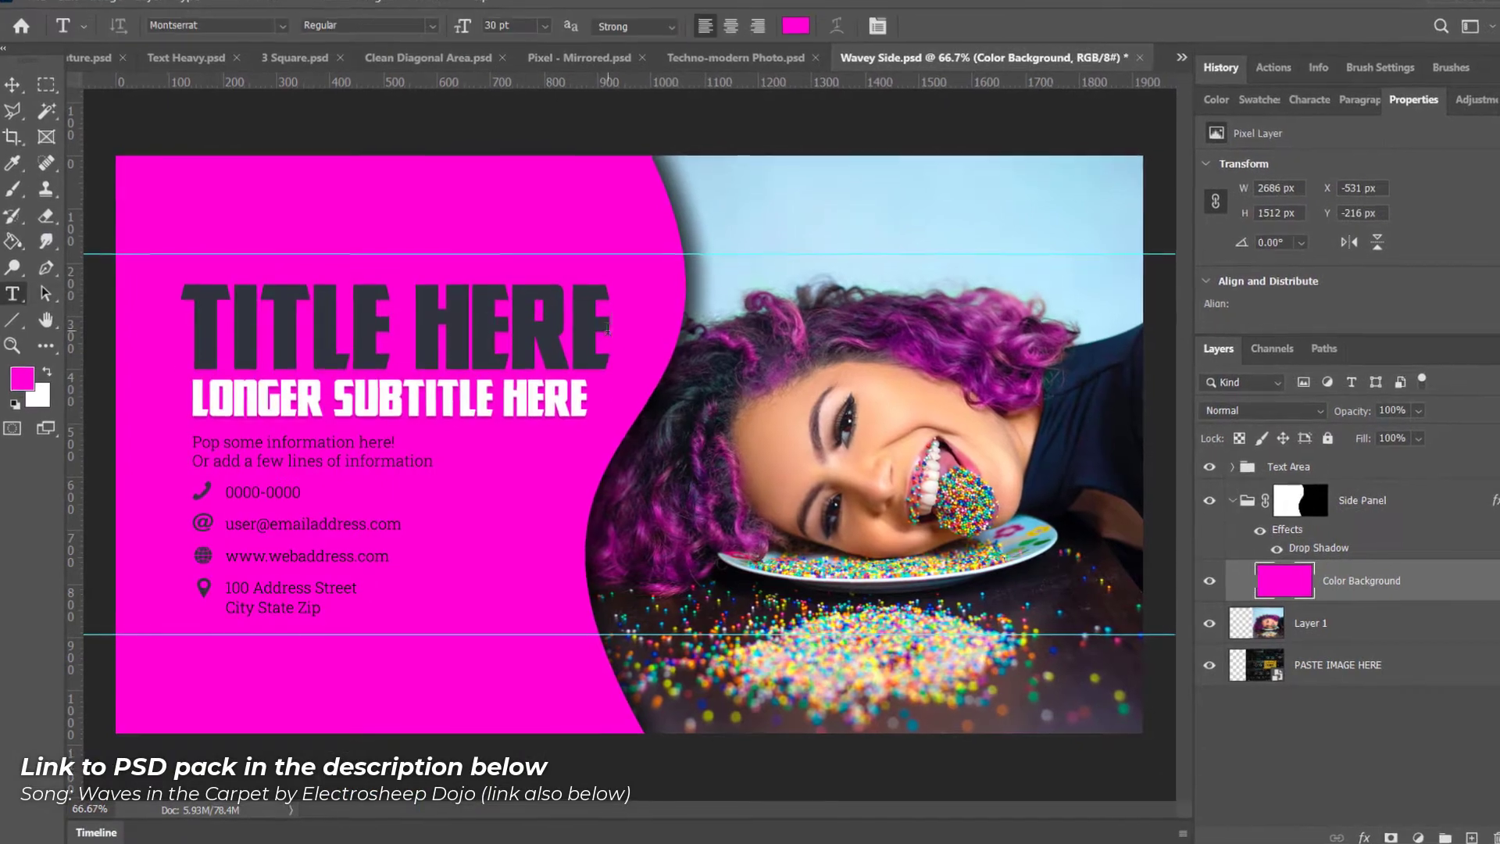
text(HUNDREDS)
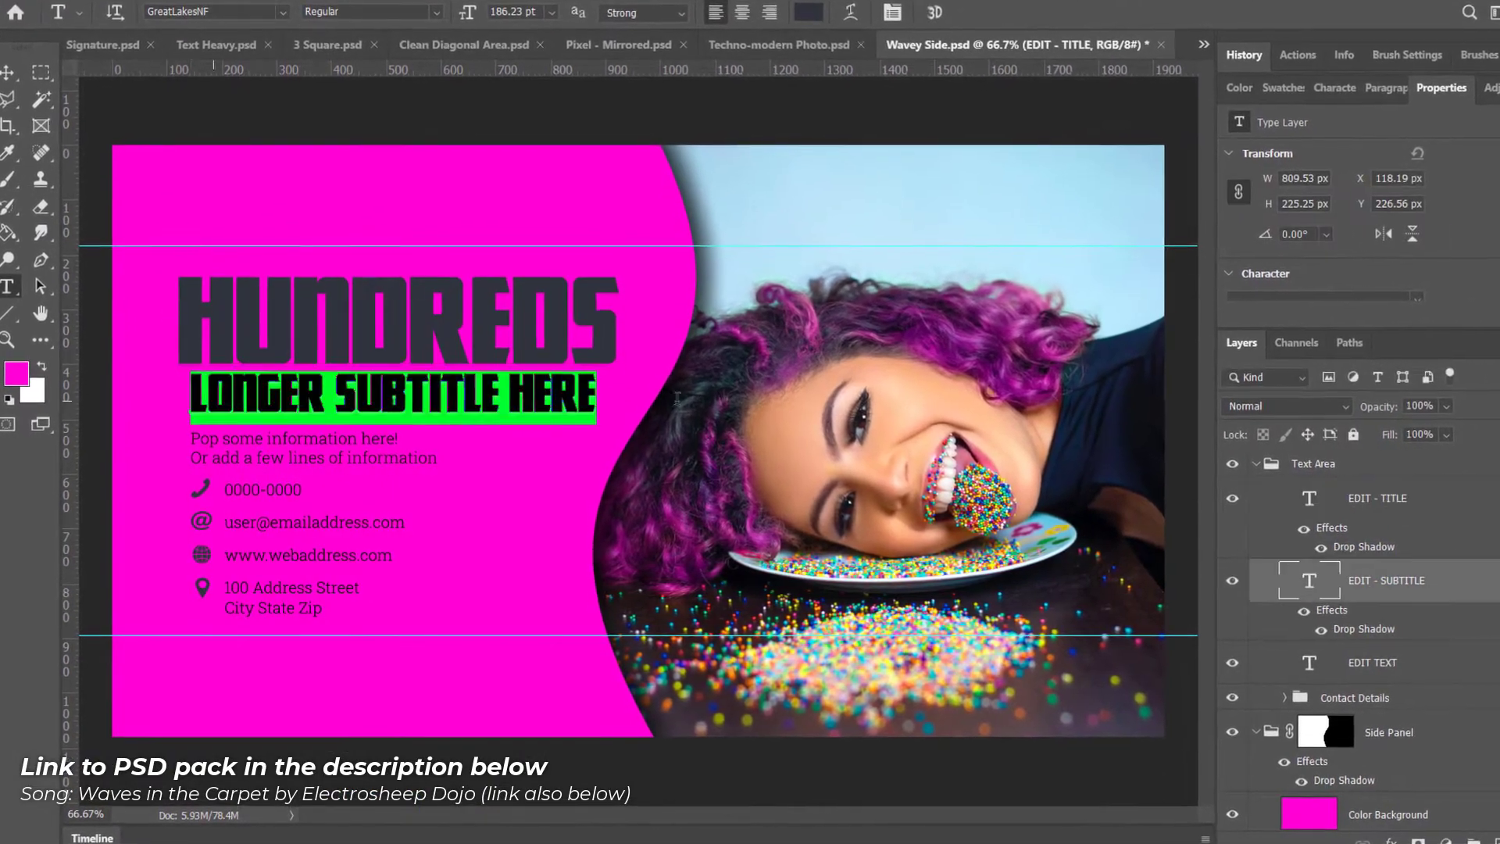
text(AND THOUSANDS)
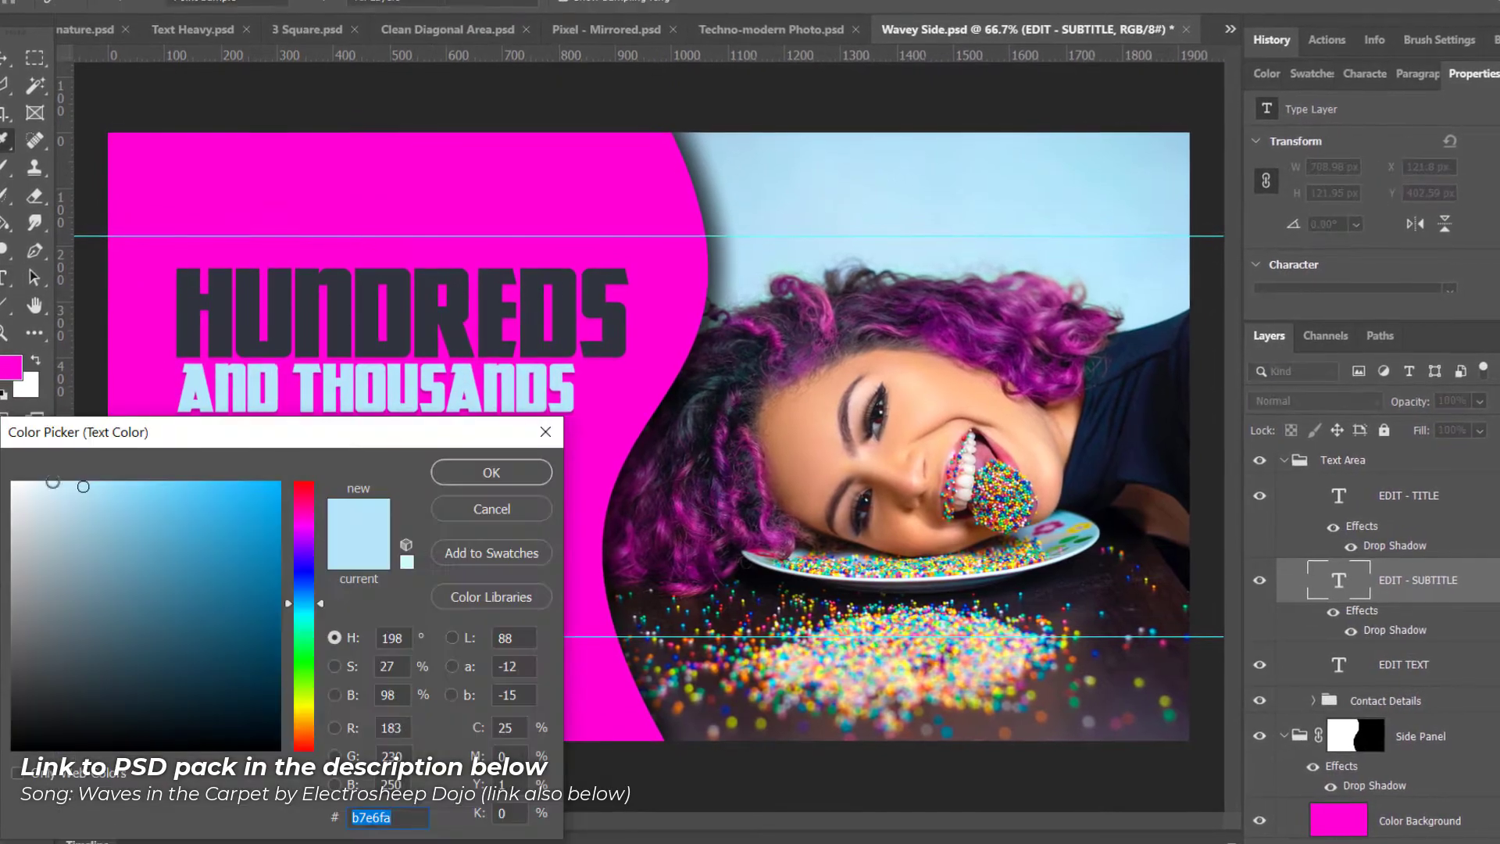
click(544, 486)
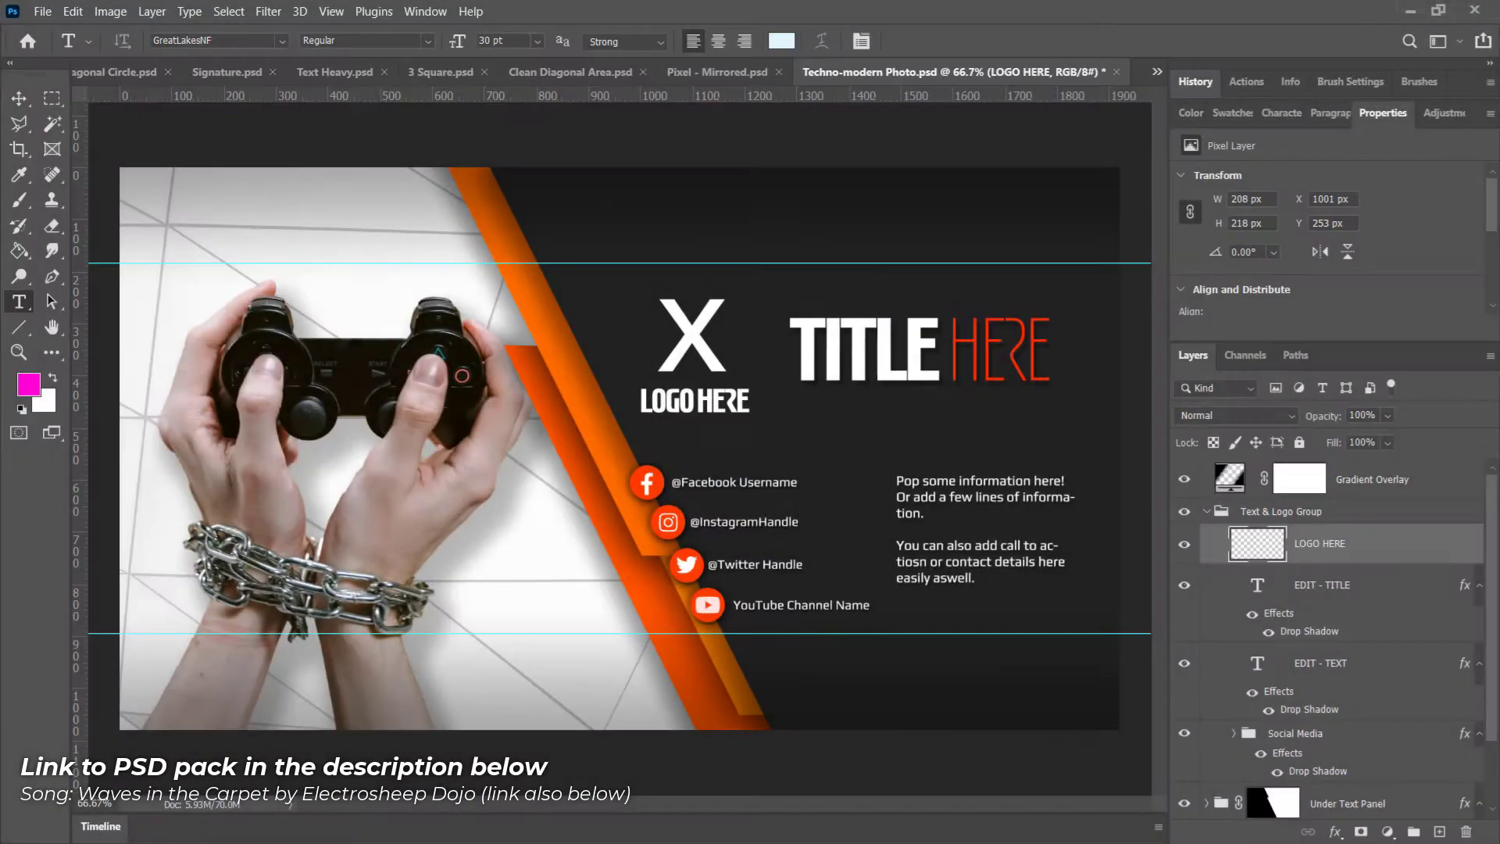
Shrink the logo, move it up-right, and blend out its white background.
drag(900, 728, 679, 509)
drag(551, 364, 728, 406)
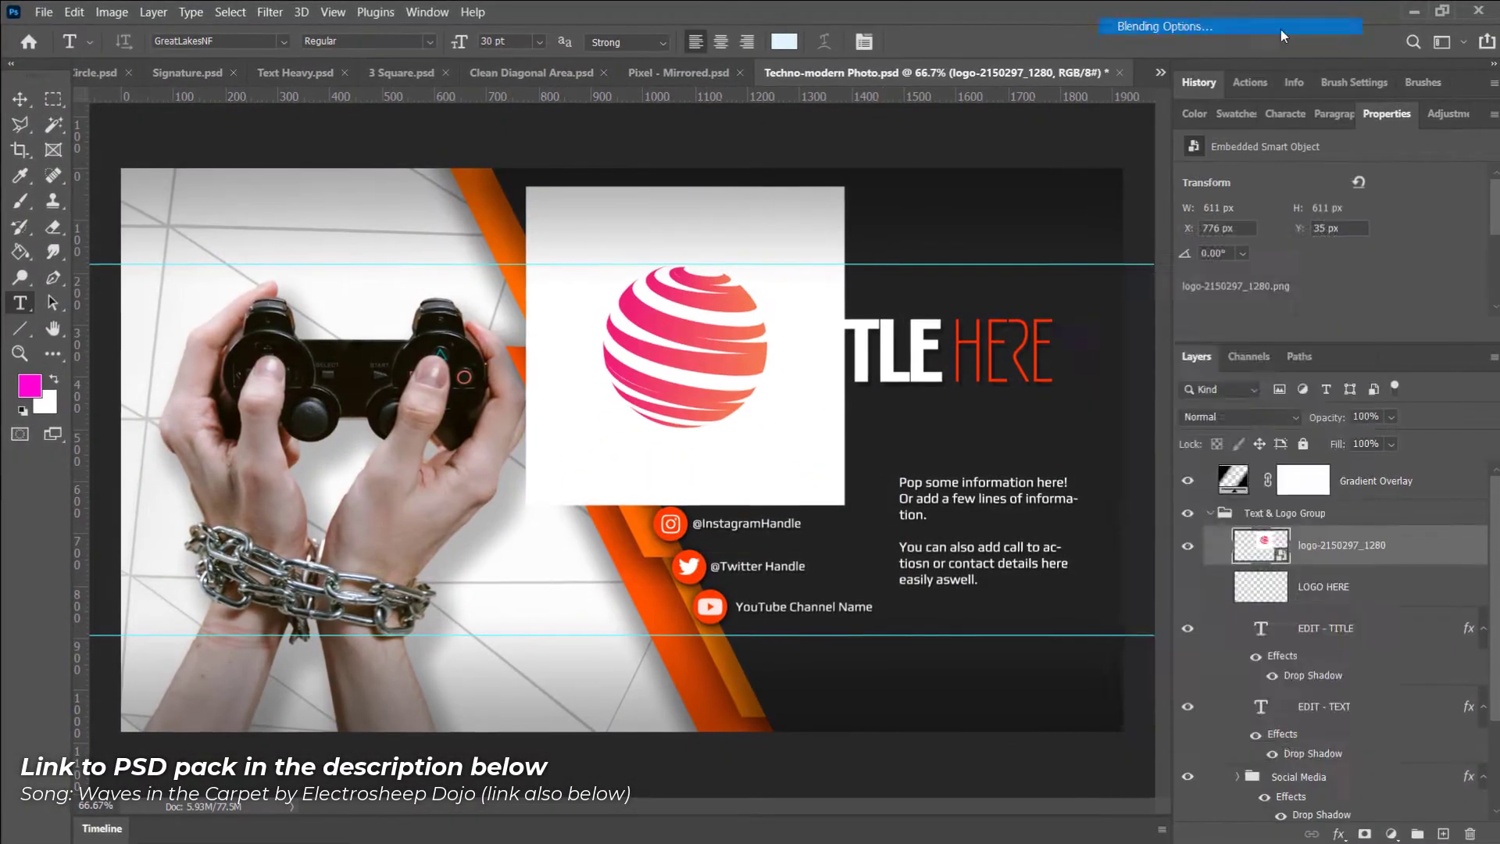
click(1281, 36)
drag(1252, 631, 1240, 640)
click(1332, 328)
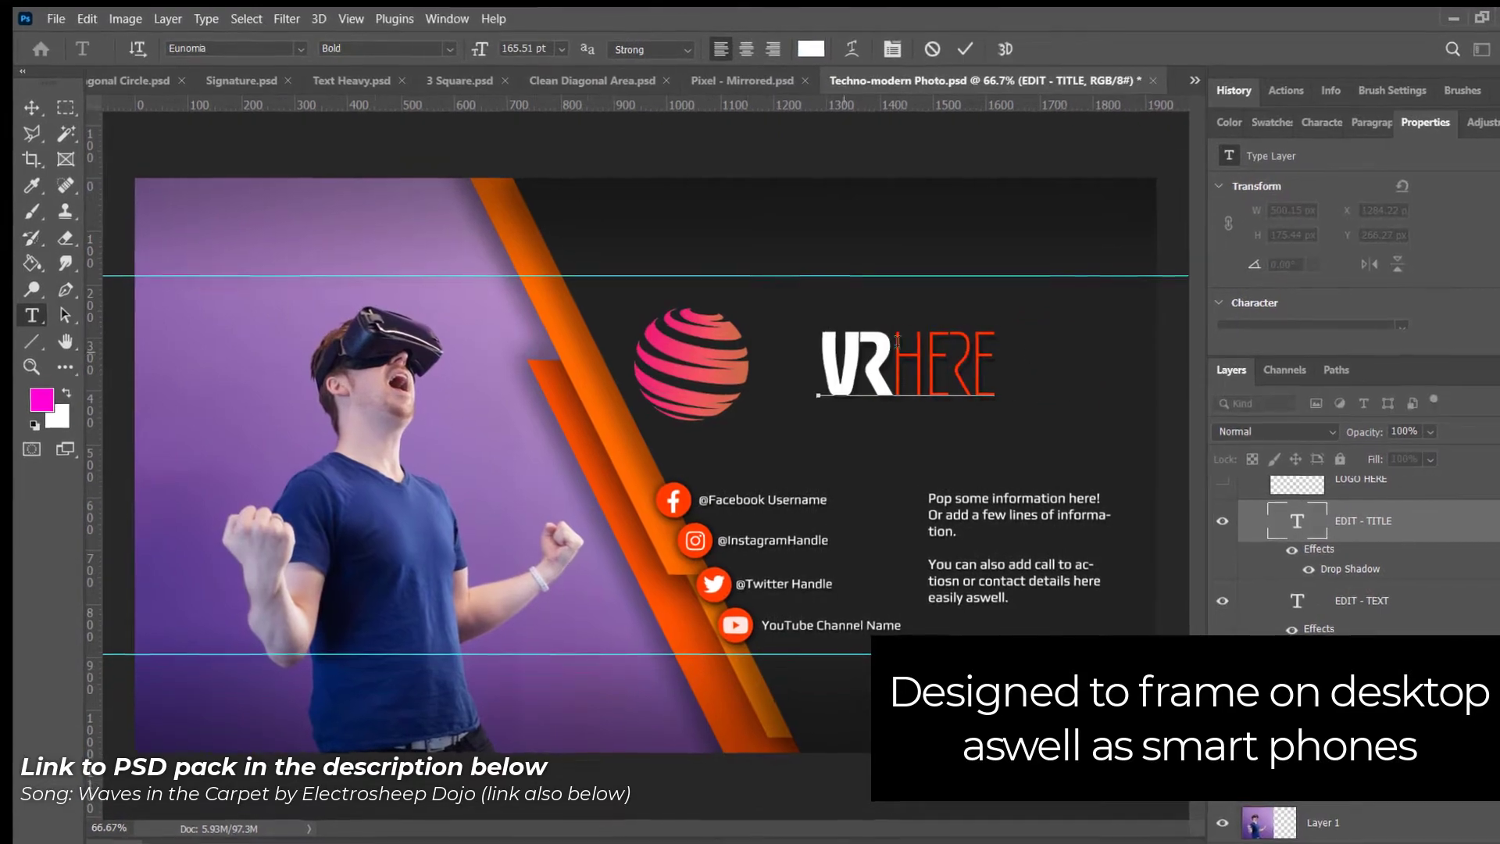
Colour the VENGEANCE text purple.
click(816, 50)
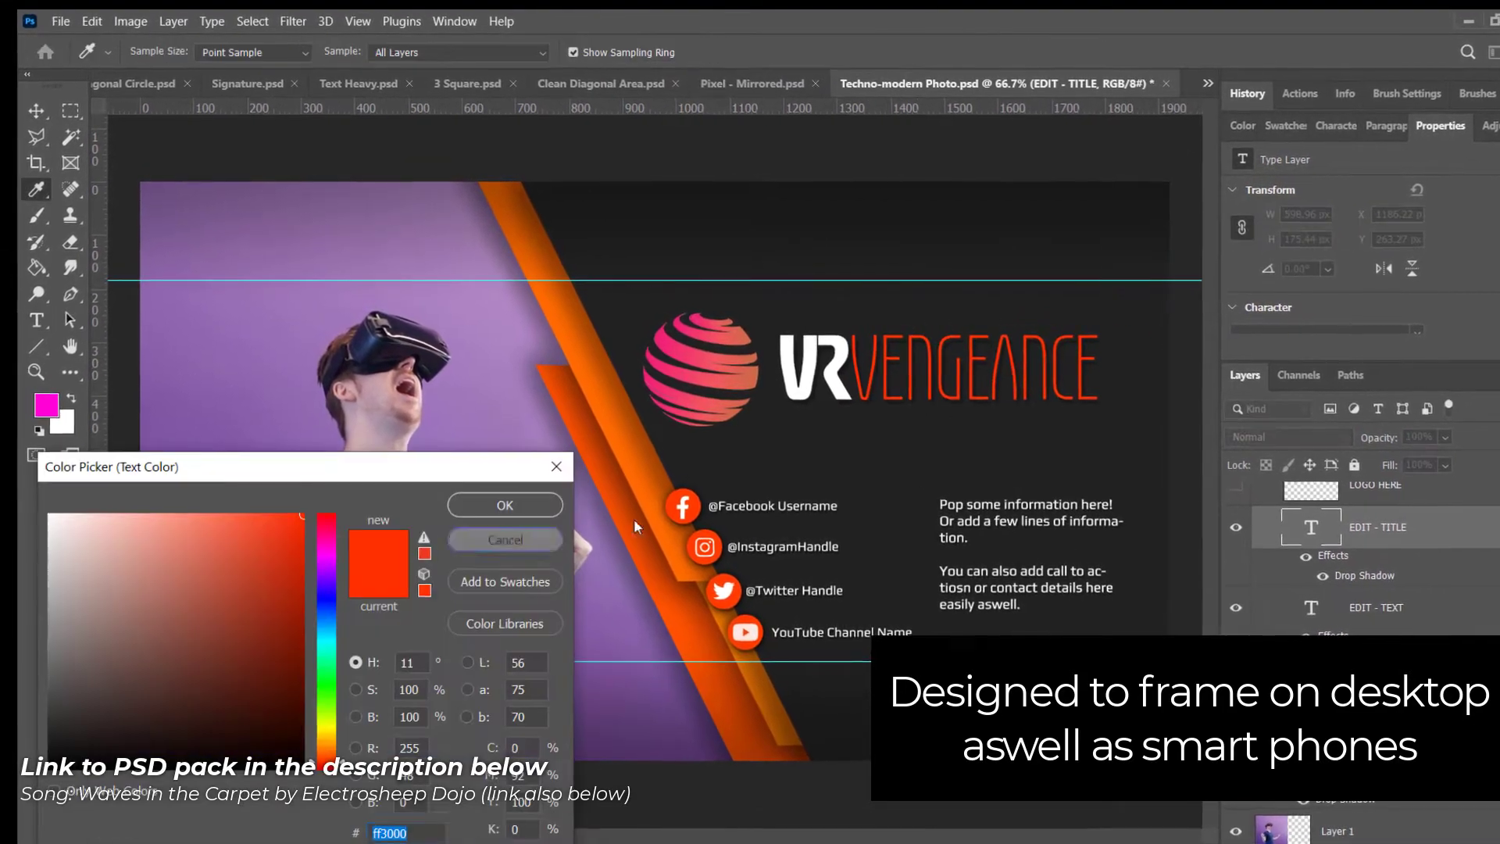
click(142, 591)
click(508, 508)
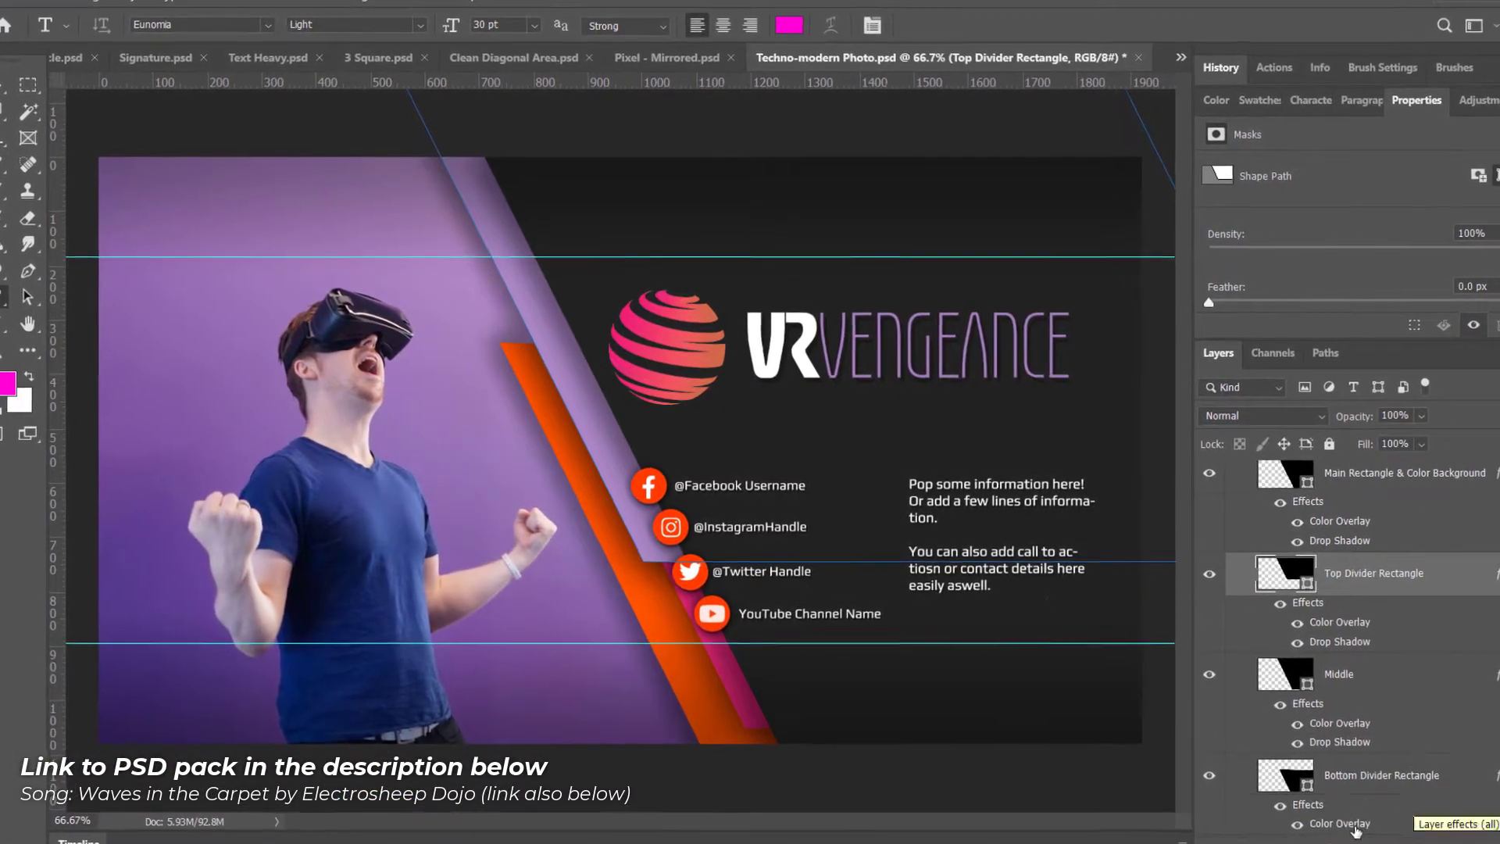
Recolour the divider stripe's Color Overlay and expand the Social Media group.
double_click(1355, 831)
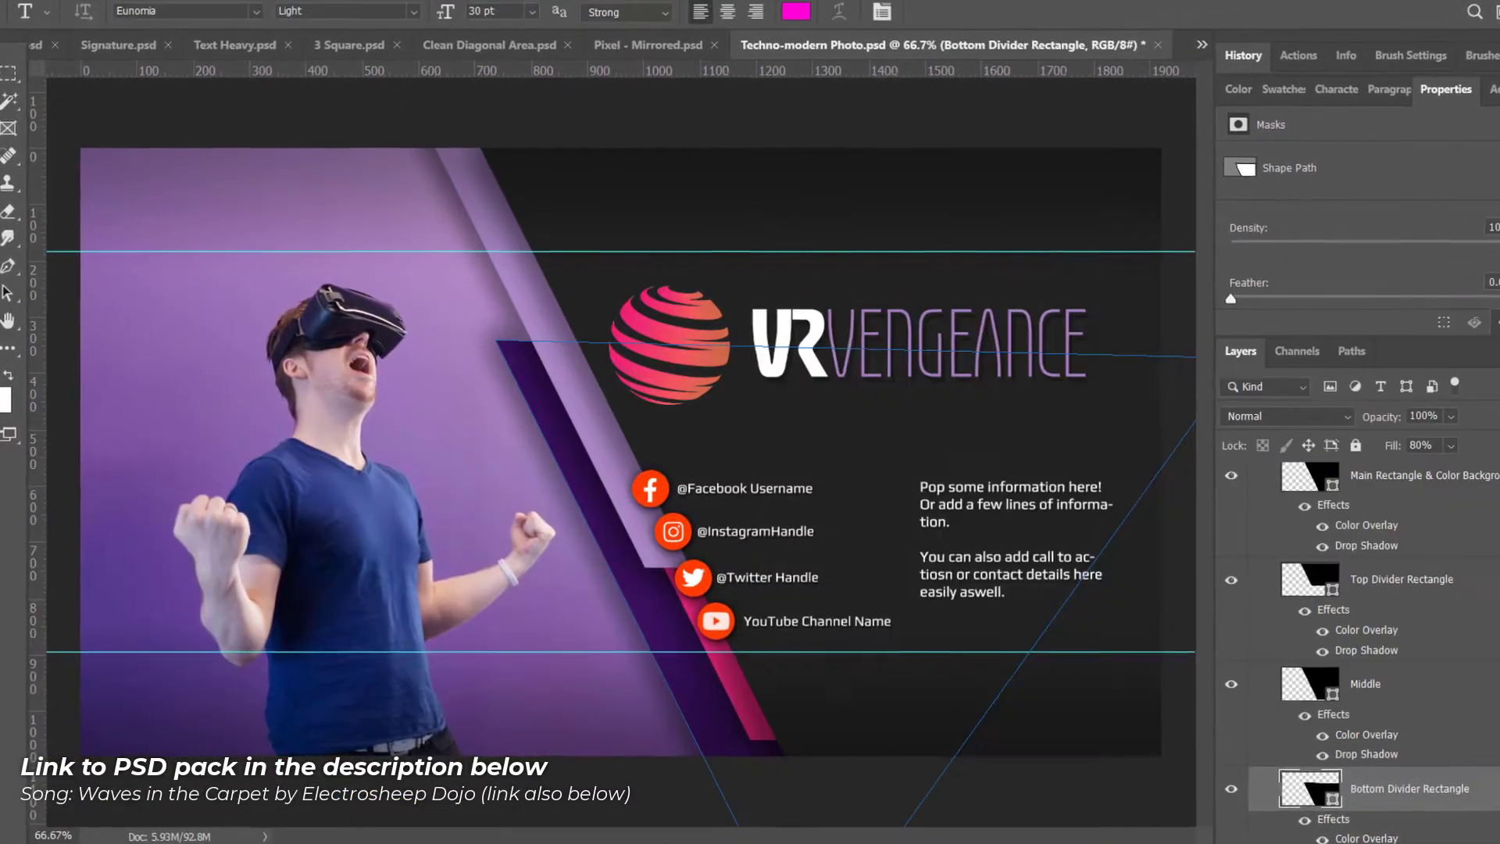
scroll(1422, 695, up, 5)
click(1351, 521)
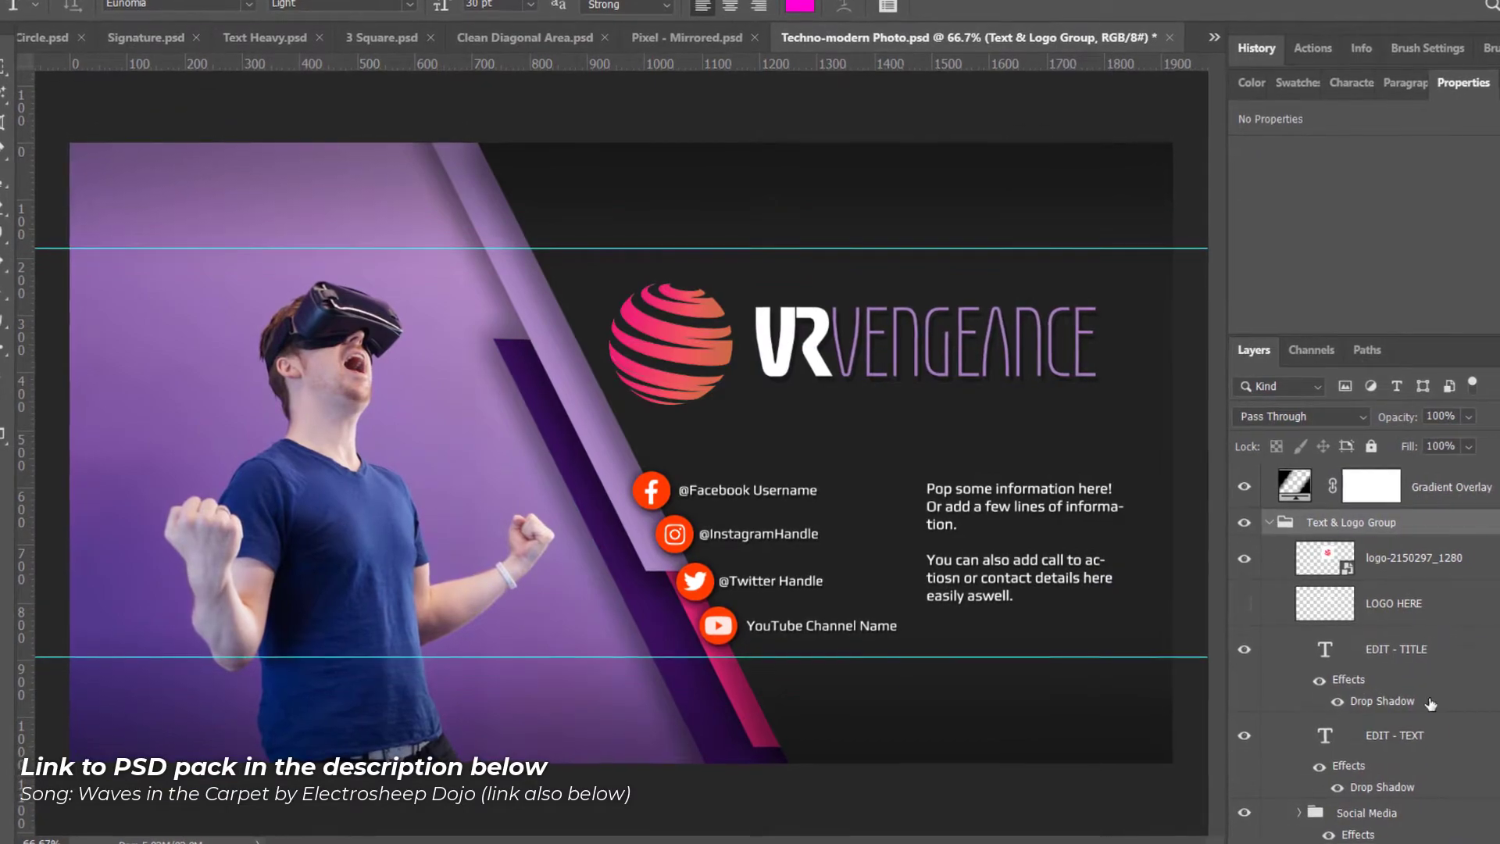
scroll(1429, 703, down, 3)
click(1301, 632)
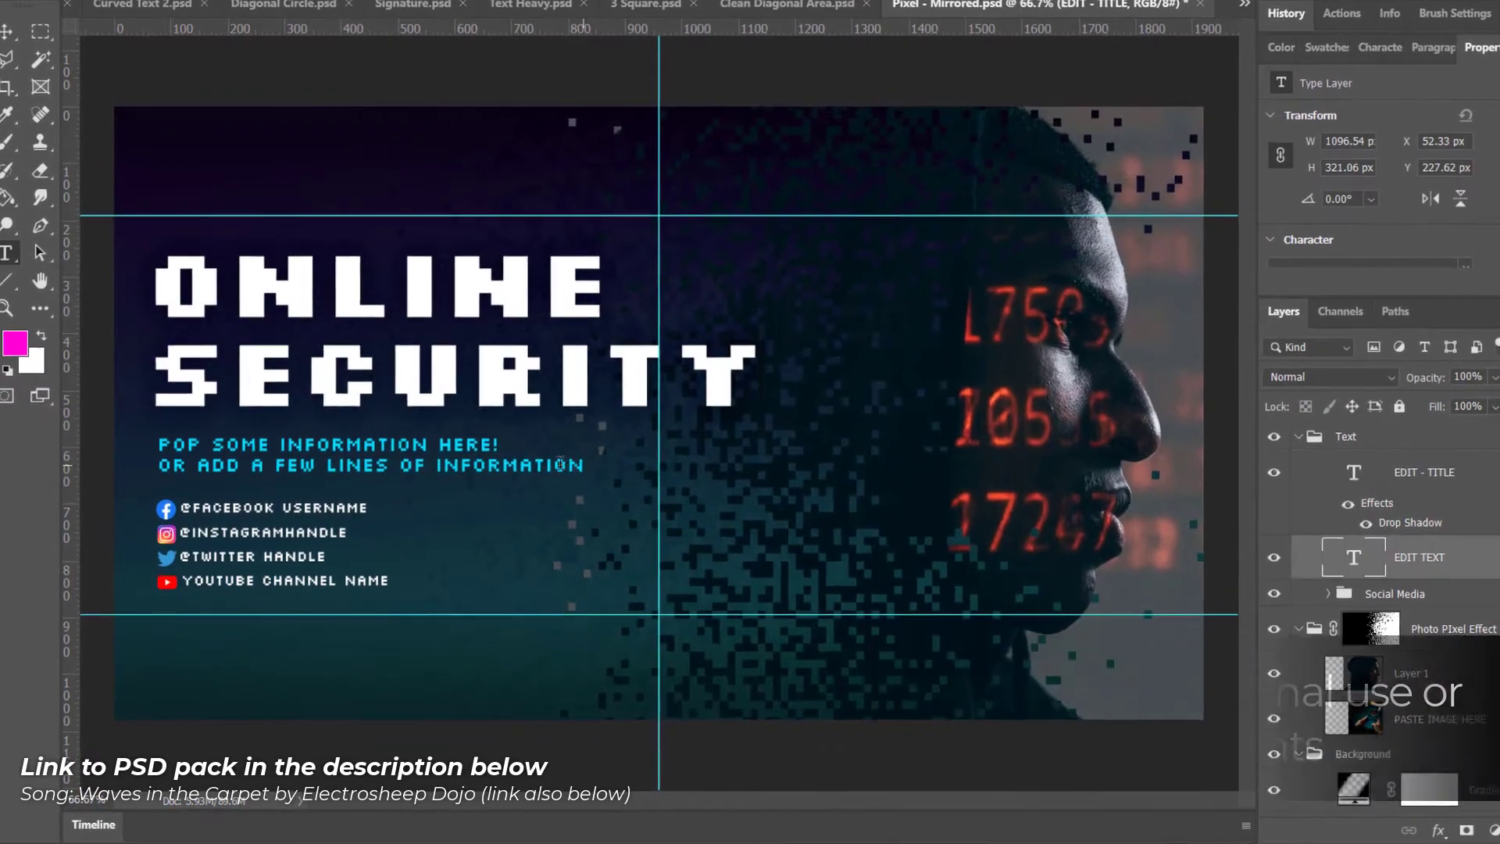
Type the weekly-tips info line on the Online Security banner.
text(EKLY TIPS ON MAKING Y)
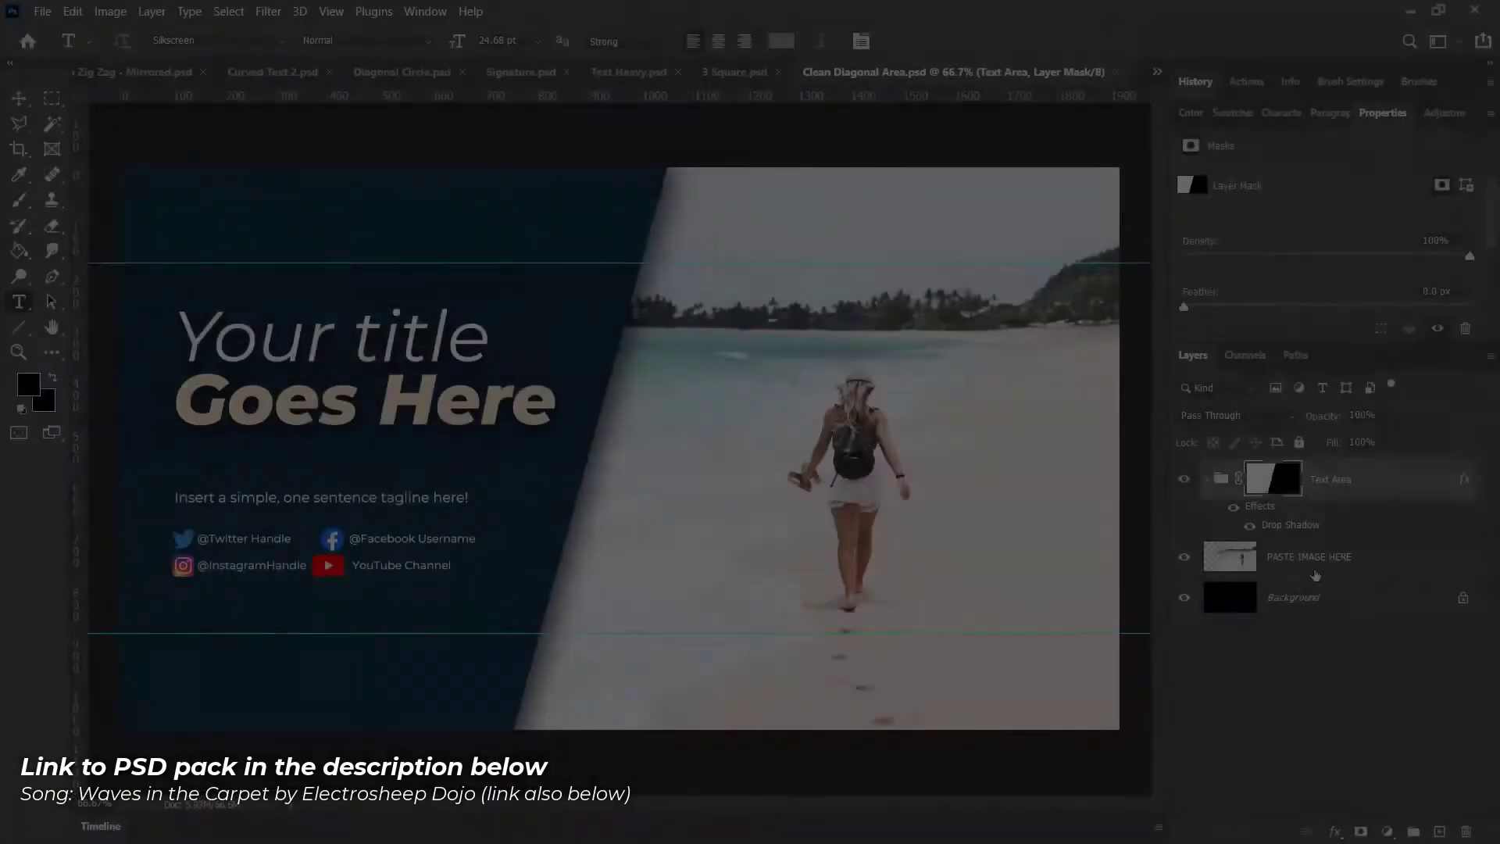
Place the boy photo in the diagonal banner and colour the title word 'Vlogger' orange.
drag(1078, 234, 771, 461)
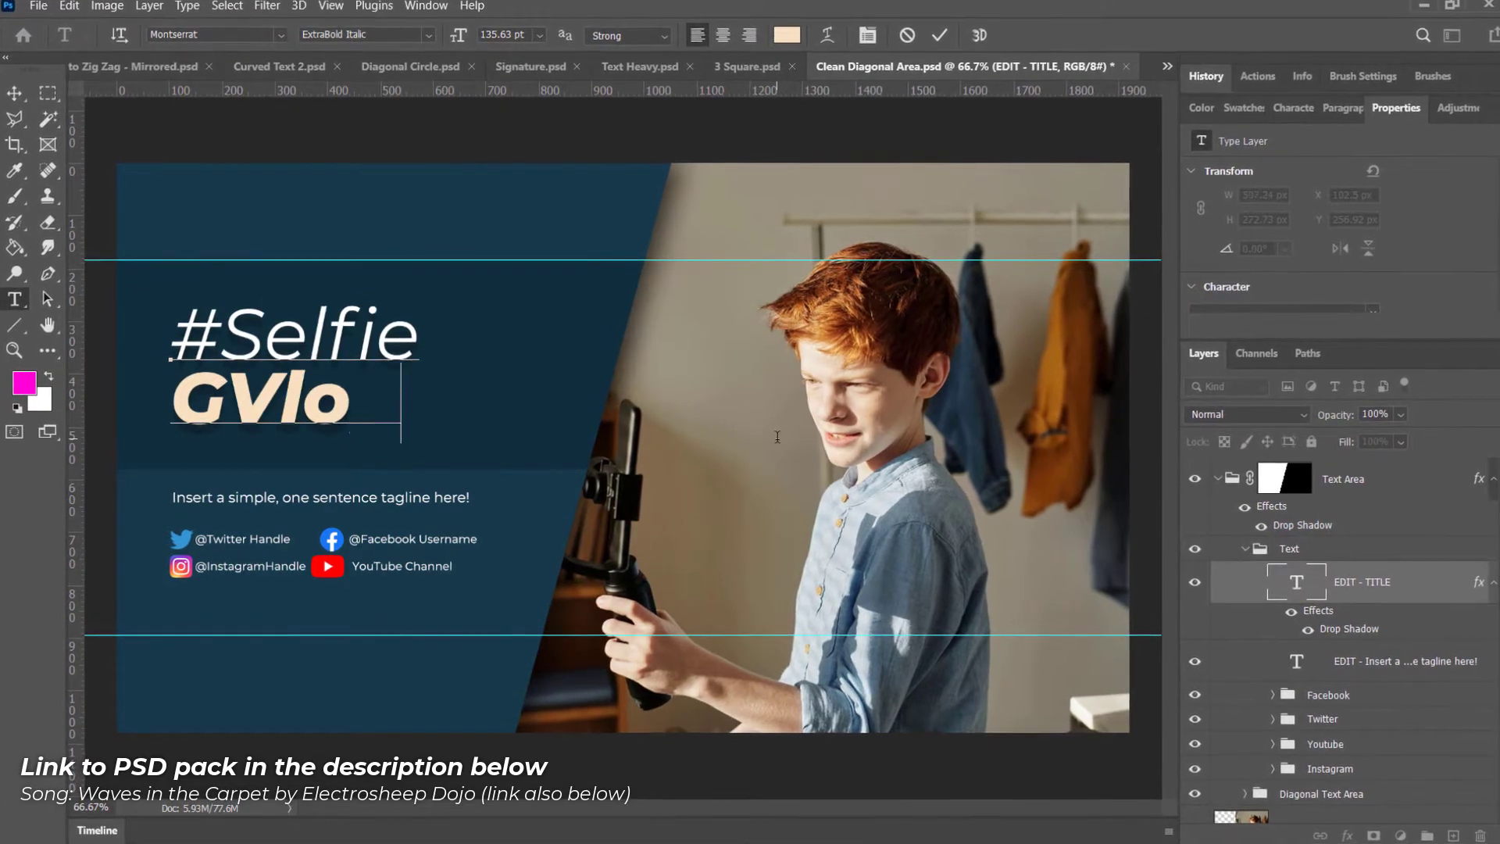
drag(503, 439, 170, 383)
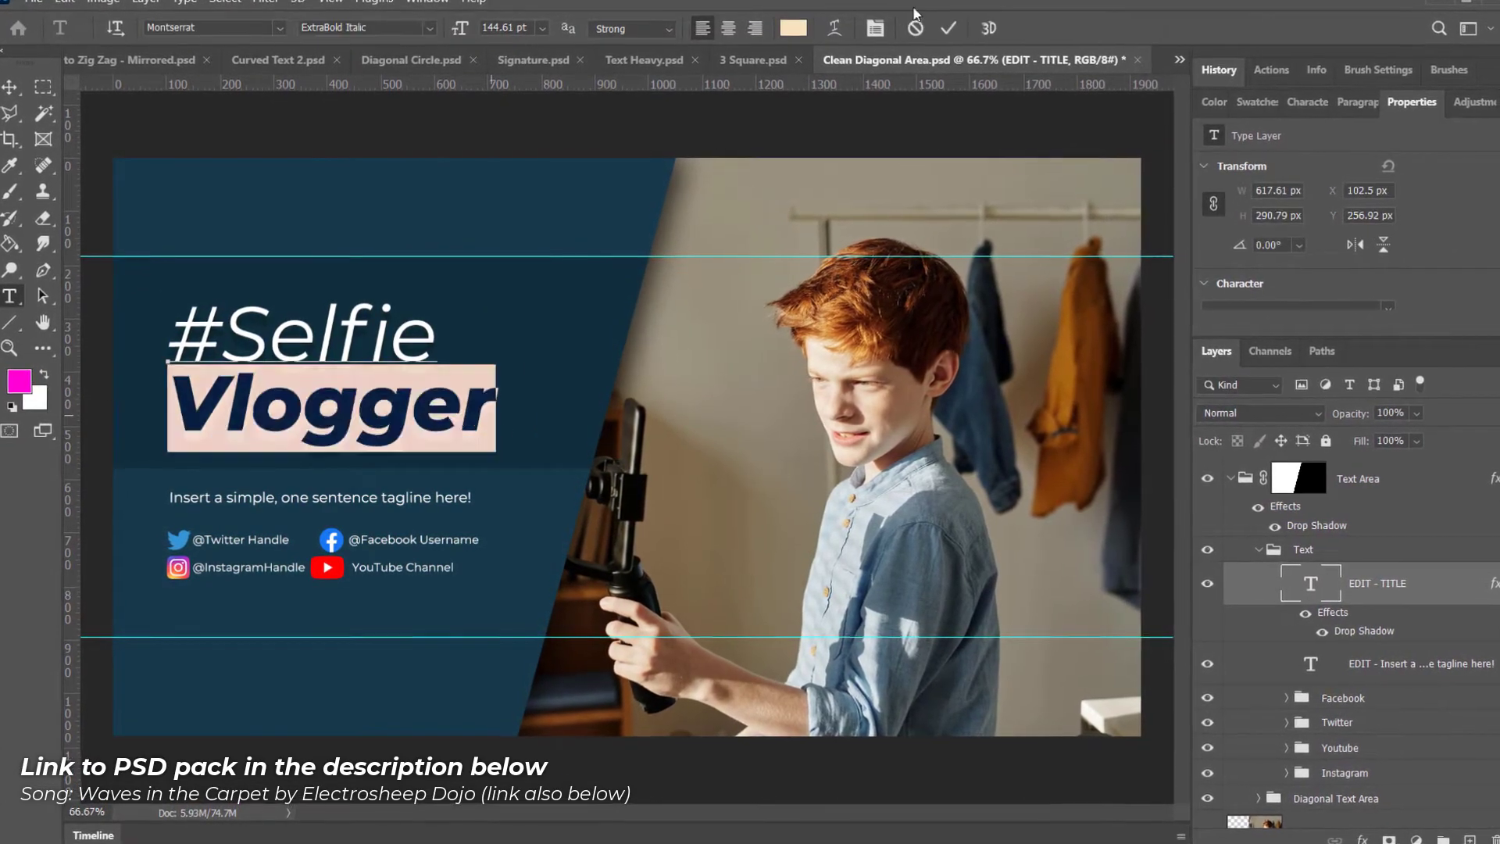
click(791, 30)
click(241, 576)
click(475, 479)
click(1268, 692)
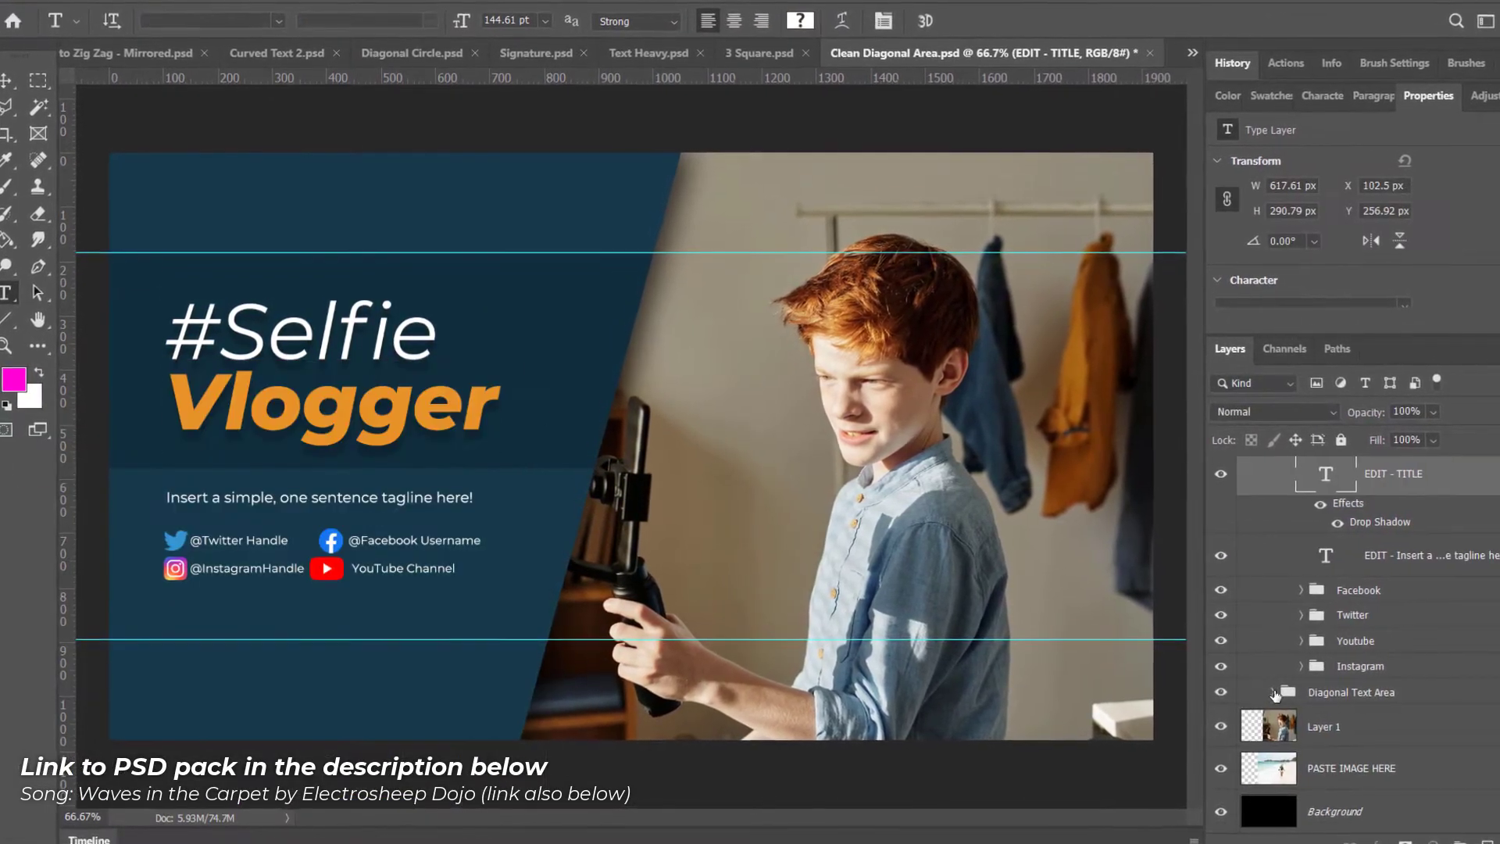
Fill the text panel's Color Overlay layer with navy blue.
click(1343, 767)
click(14, 380)
click(182, 577)
click(299, 606)
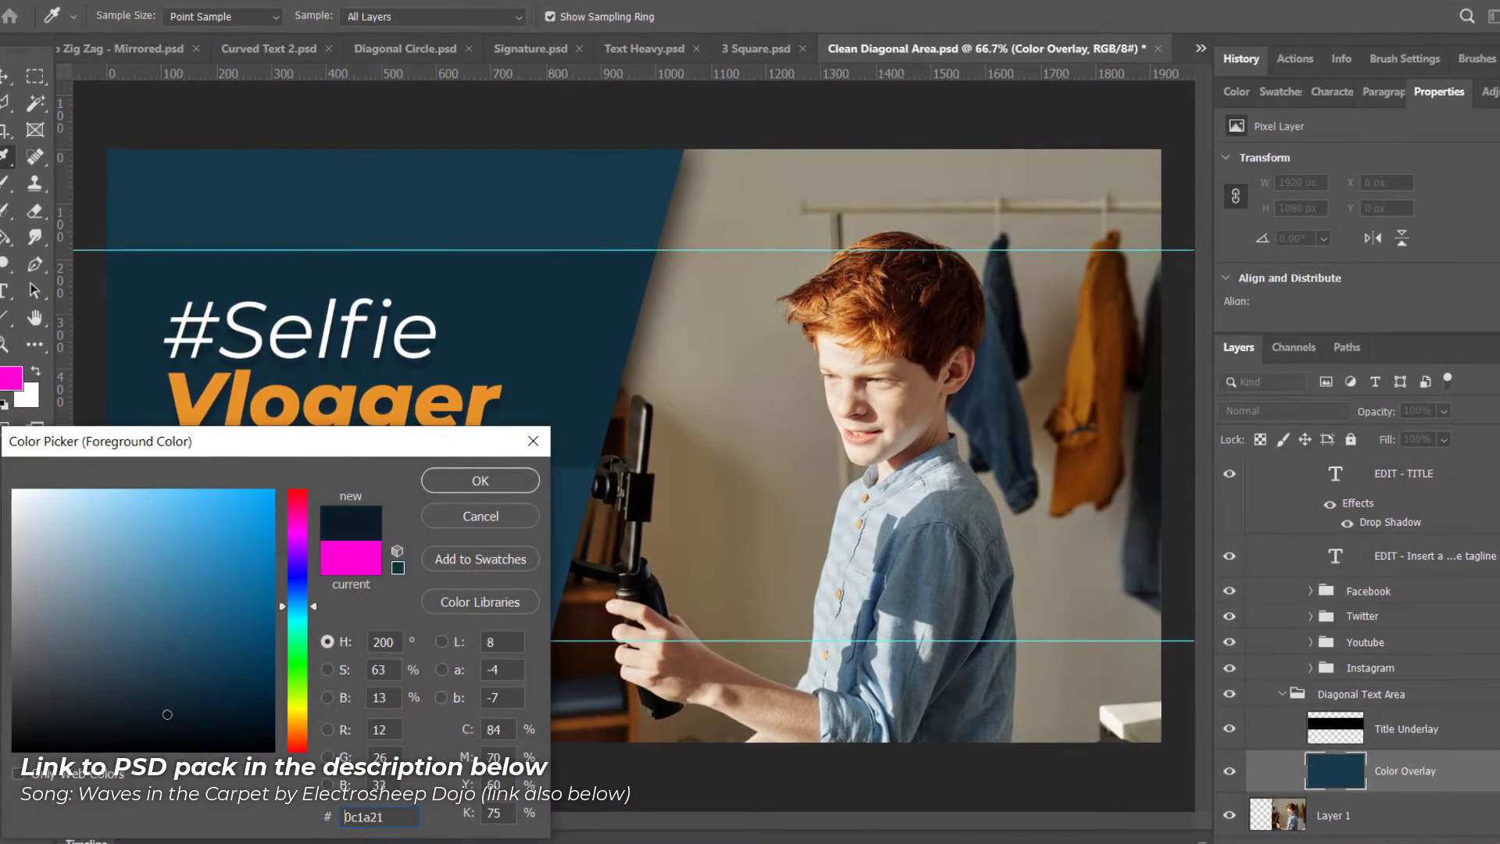
key(Return)
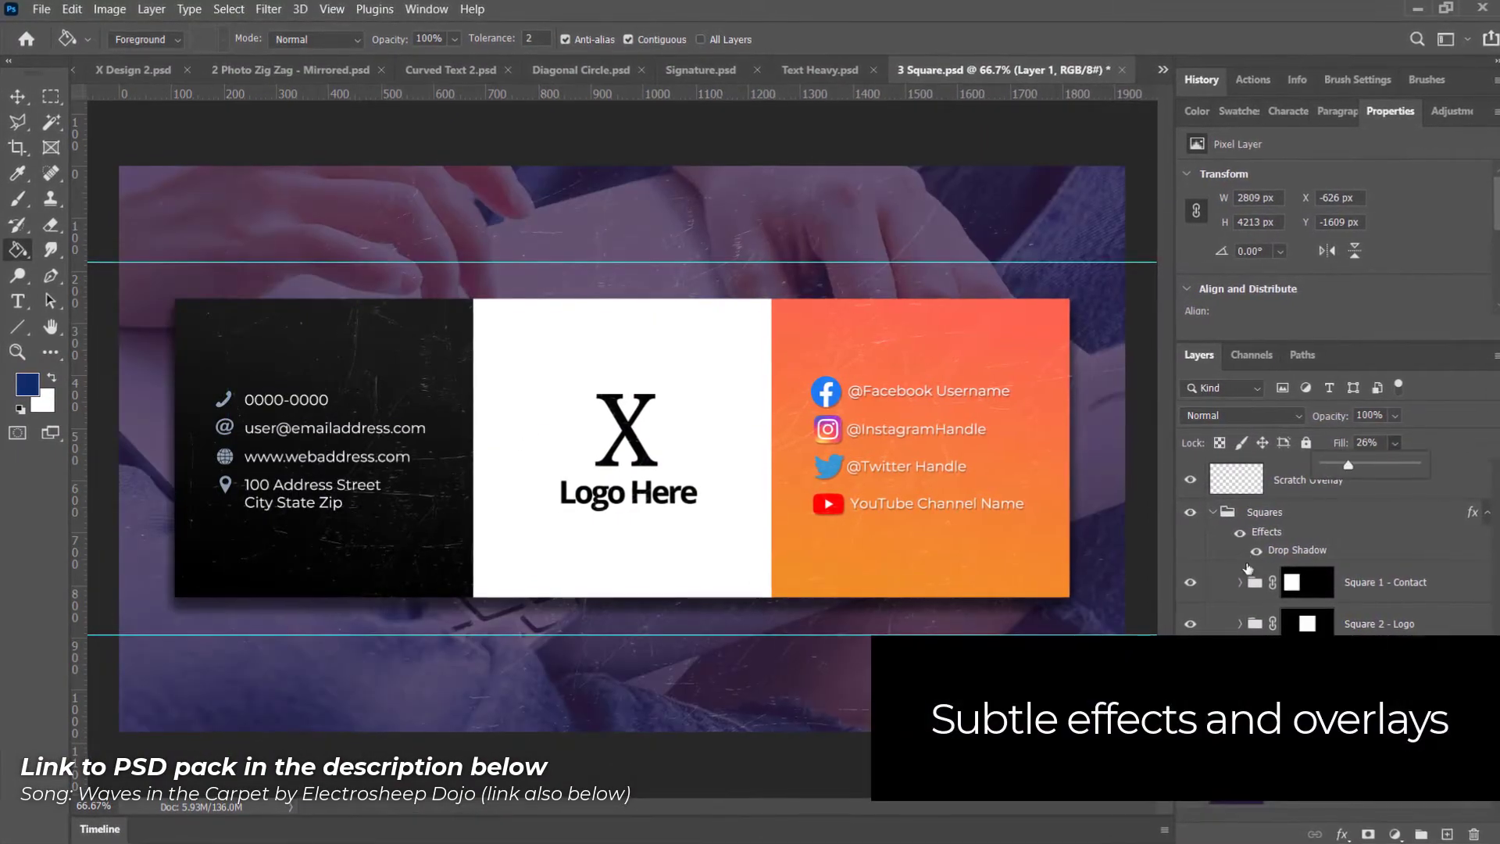
Place the monster mascot in the logo square, shrink it to about a third, and label it 'Computer Alien'.
drag(539, 539, 547, 539)
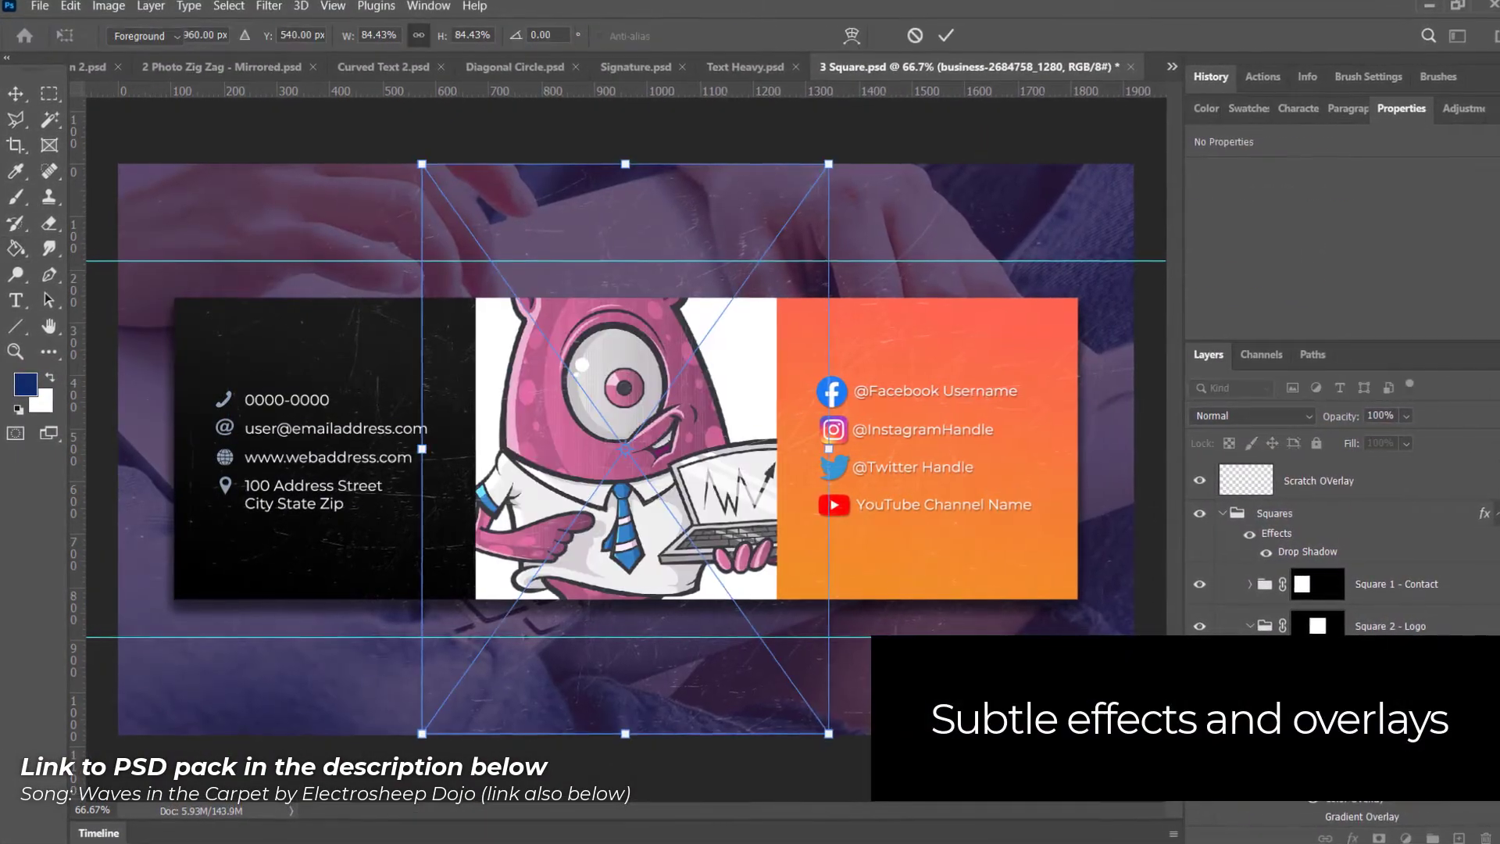
key(Return)
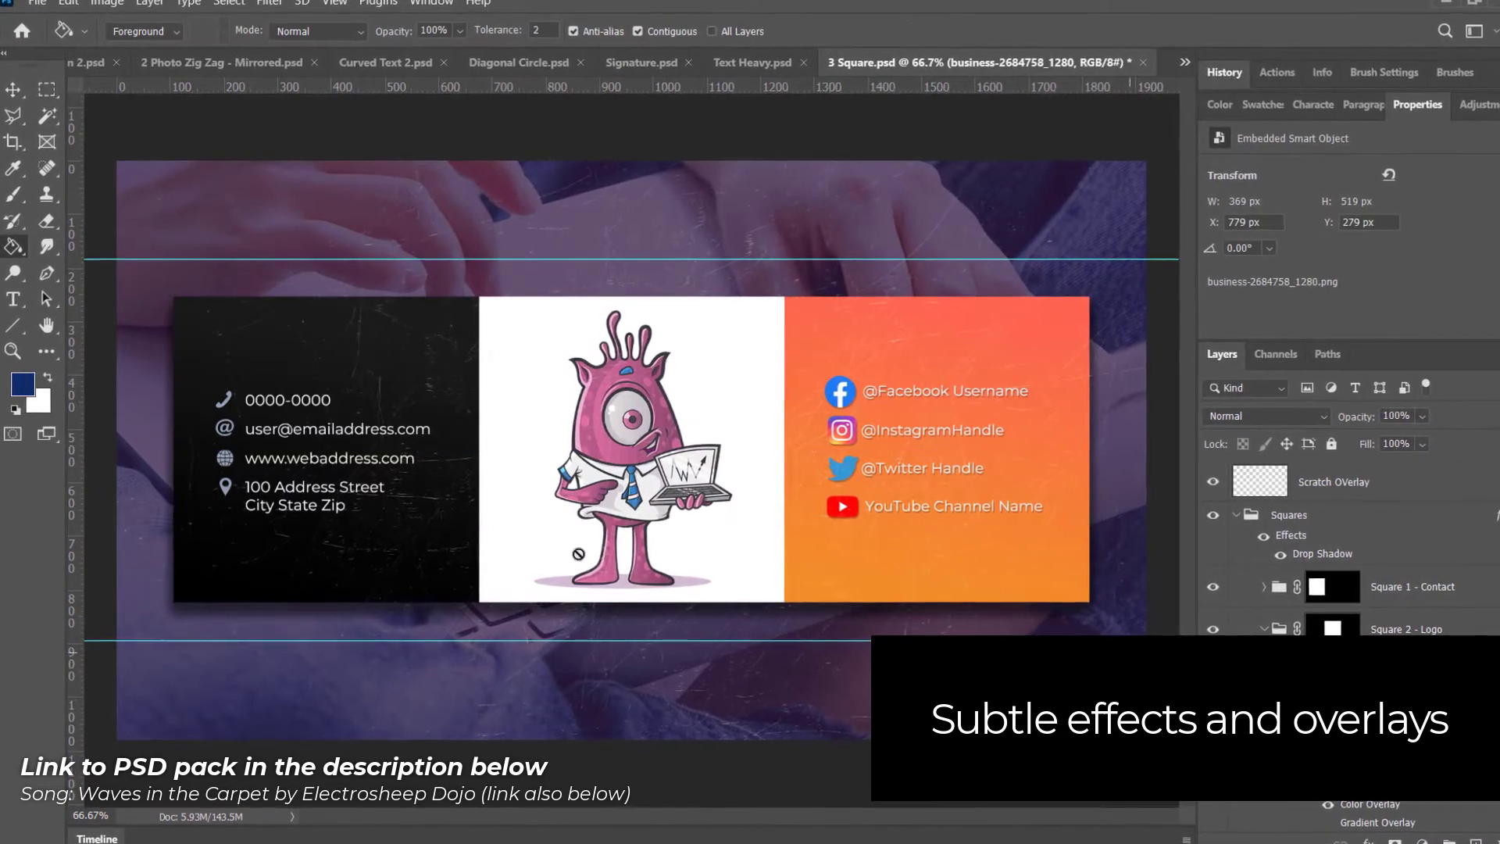
key(ctrl+t)
drag(747, 607, 717, 569)
text(Computer Ali)
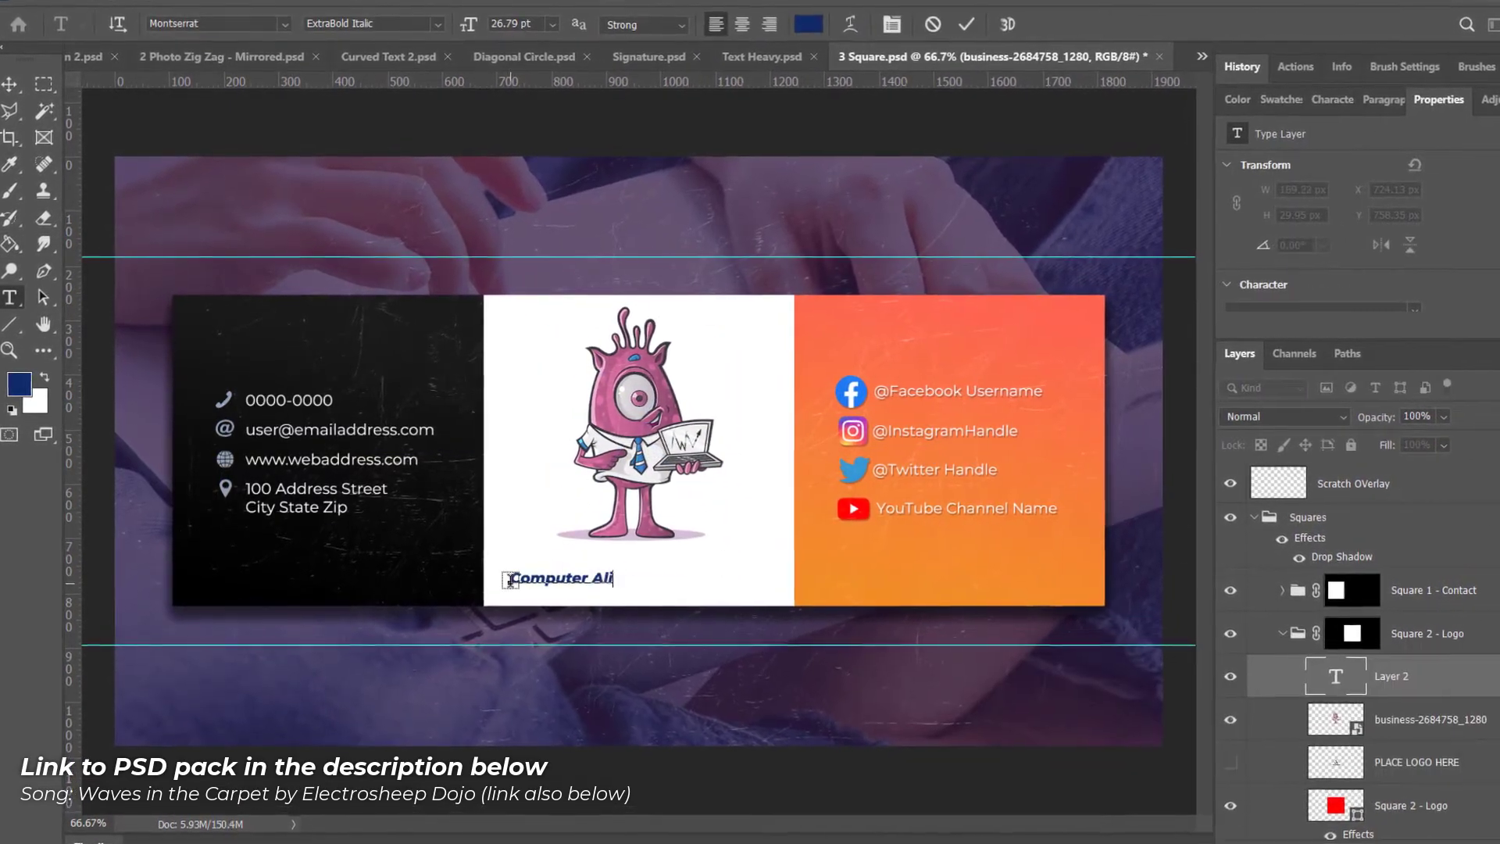
text(en)
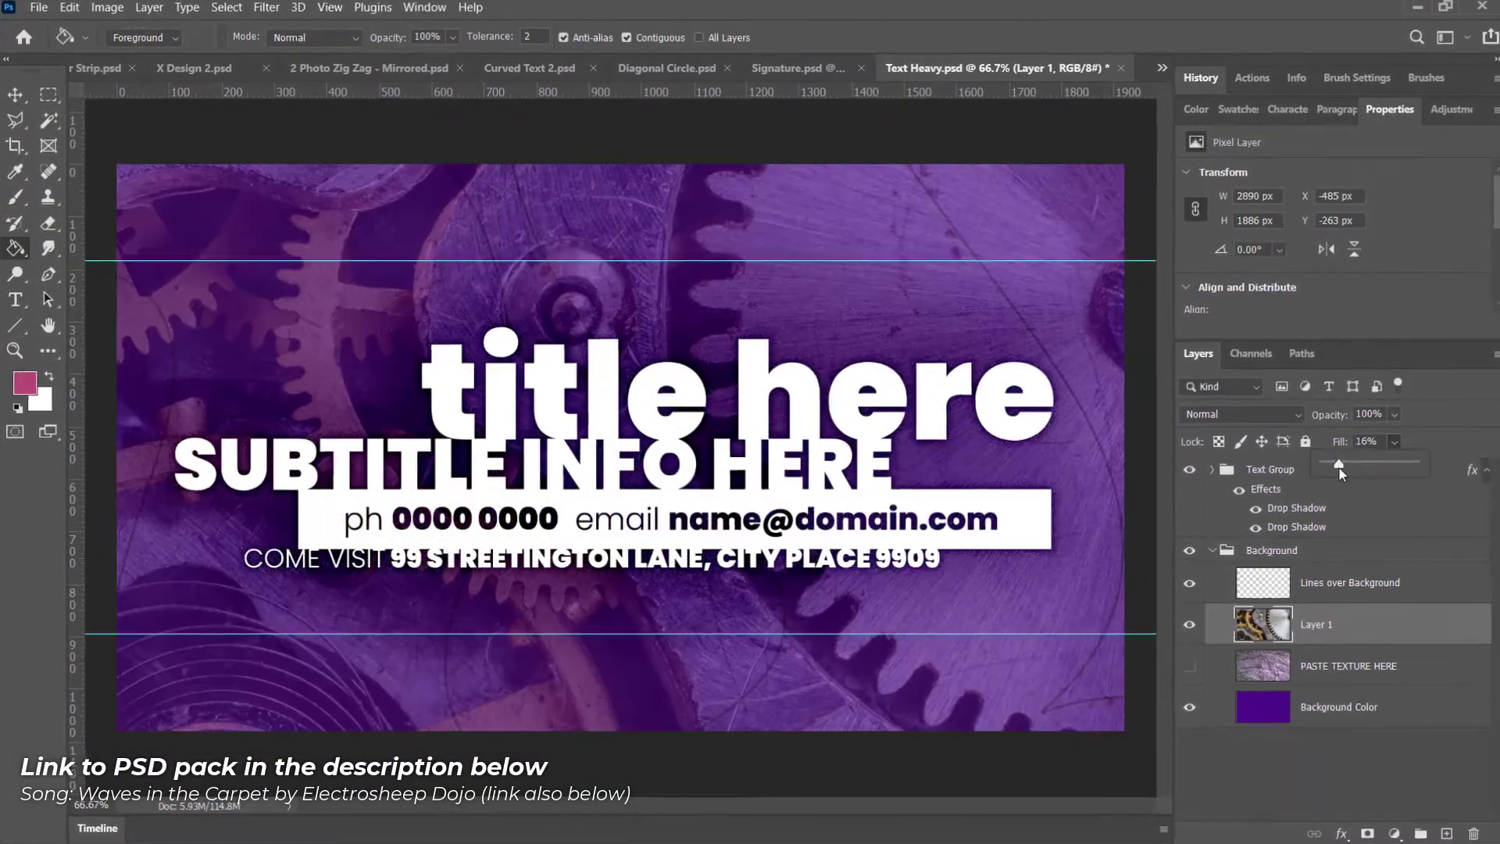
Shift the Background Color layer's hue toward red with Hue/Saturation.
click(1338, 707)
key(ctrl+u)
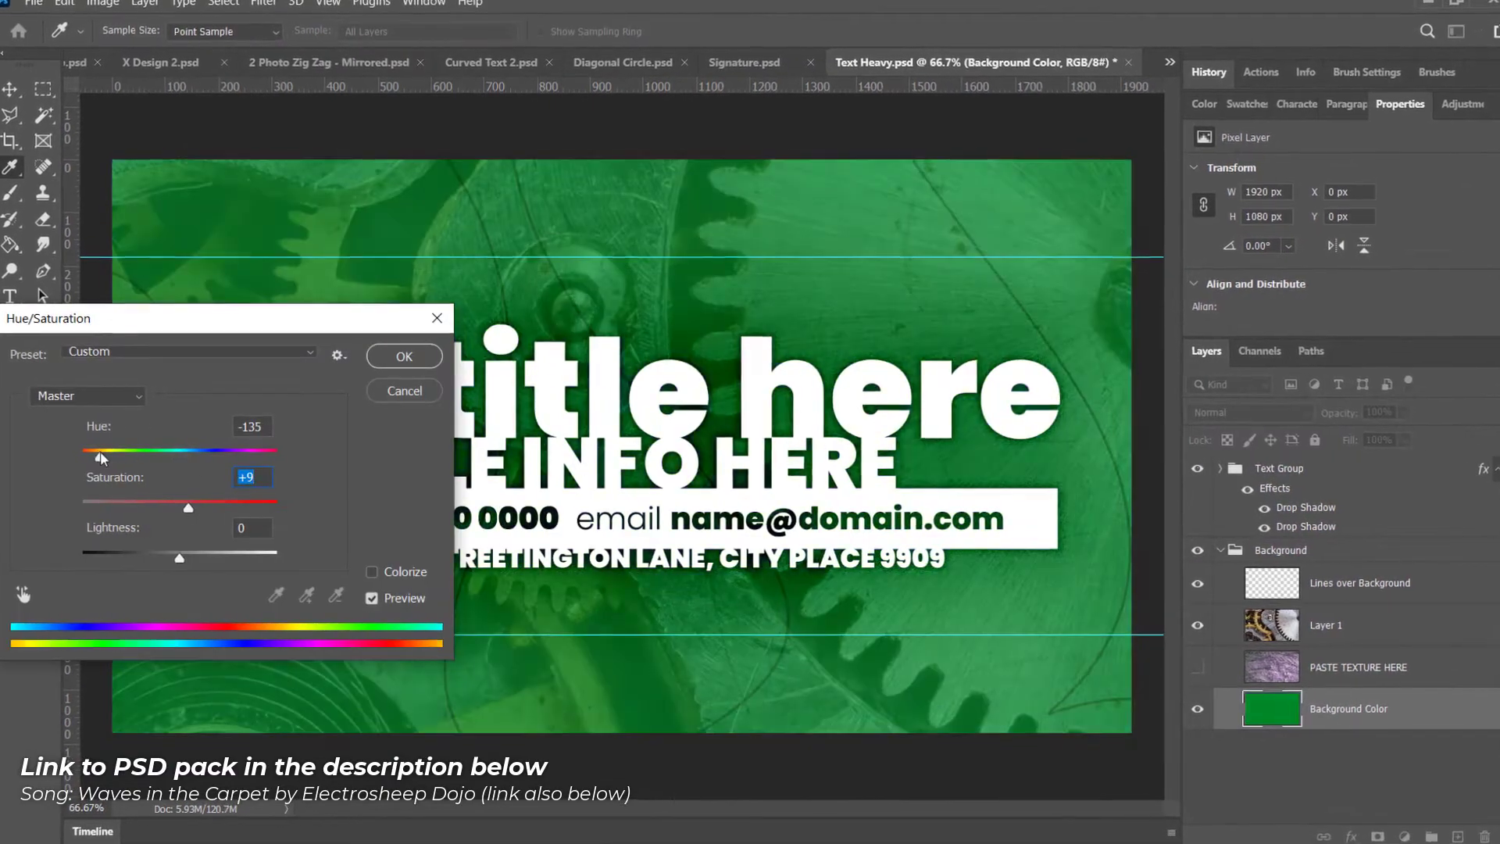
drag(178, 451, 244, 447)
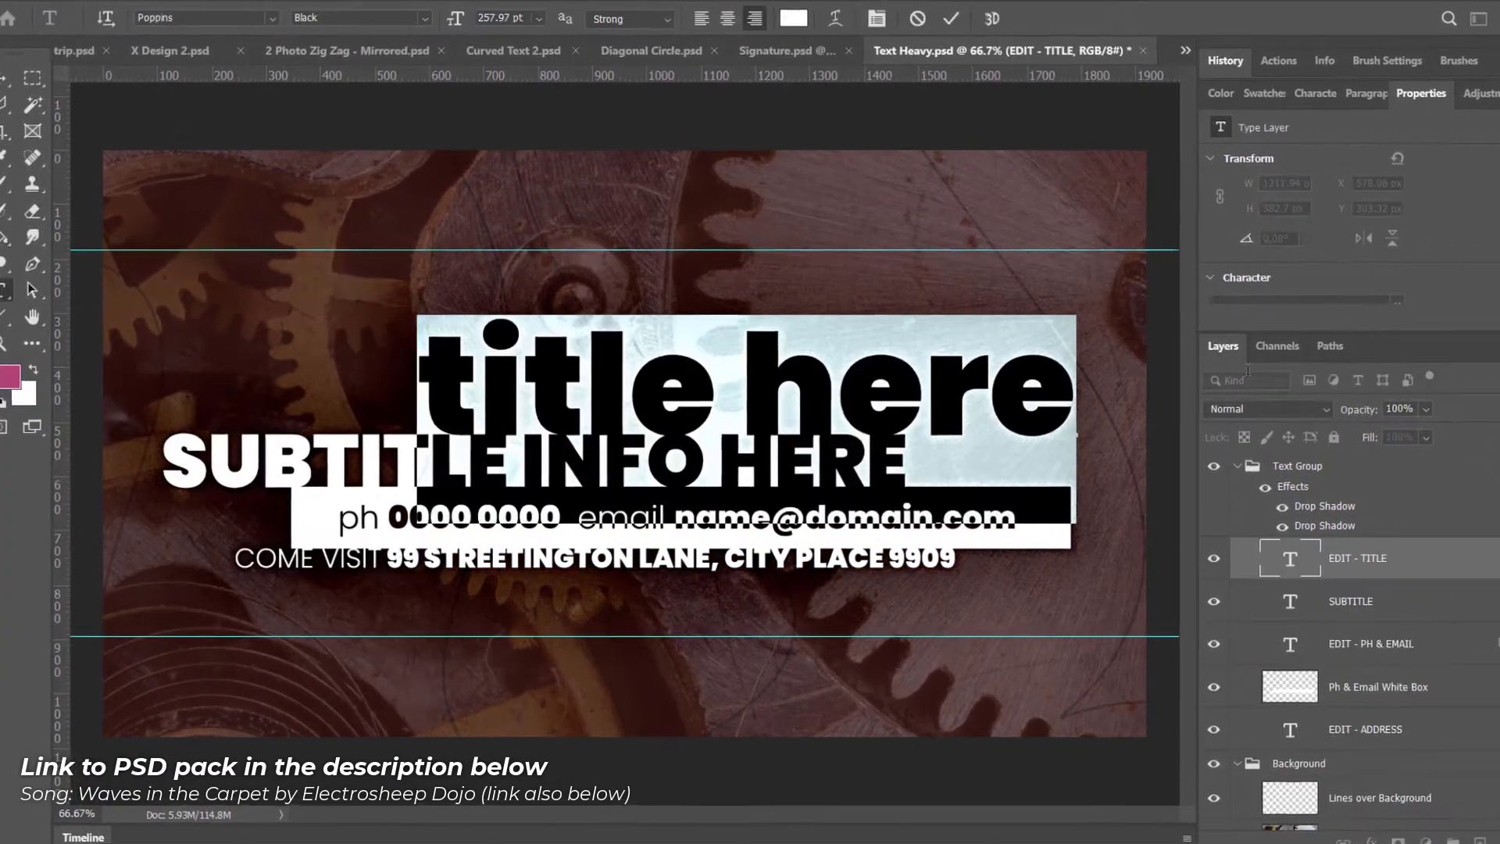
Set the subtitle 'WE KNOW ALL THINGS COGS' beneath the title, then paste in the jungle leaves photo.
text(WE KNOW ALL THINGS C)
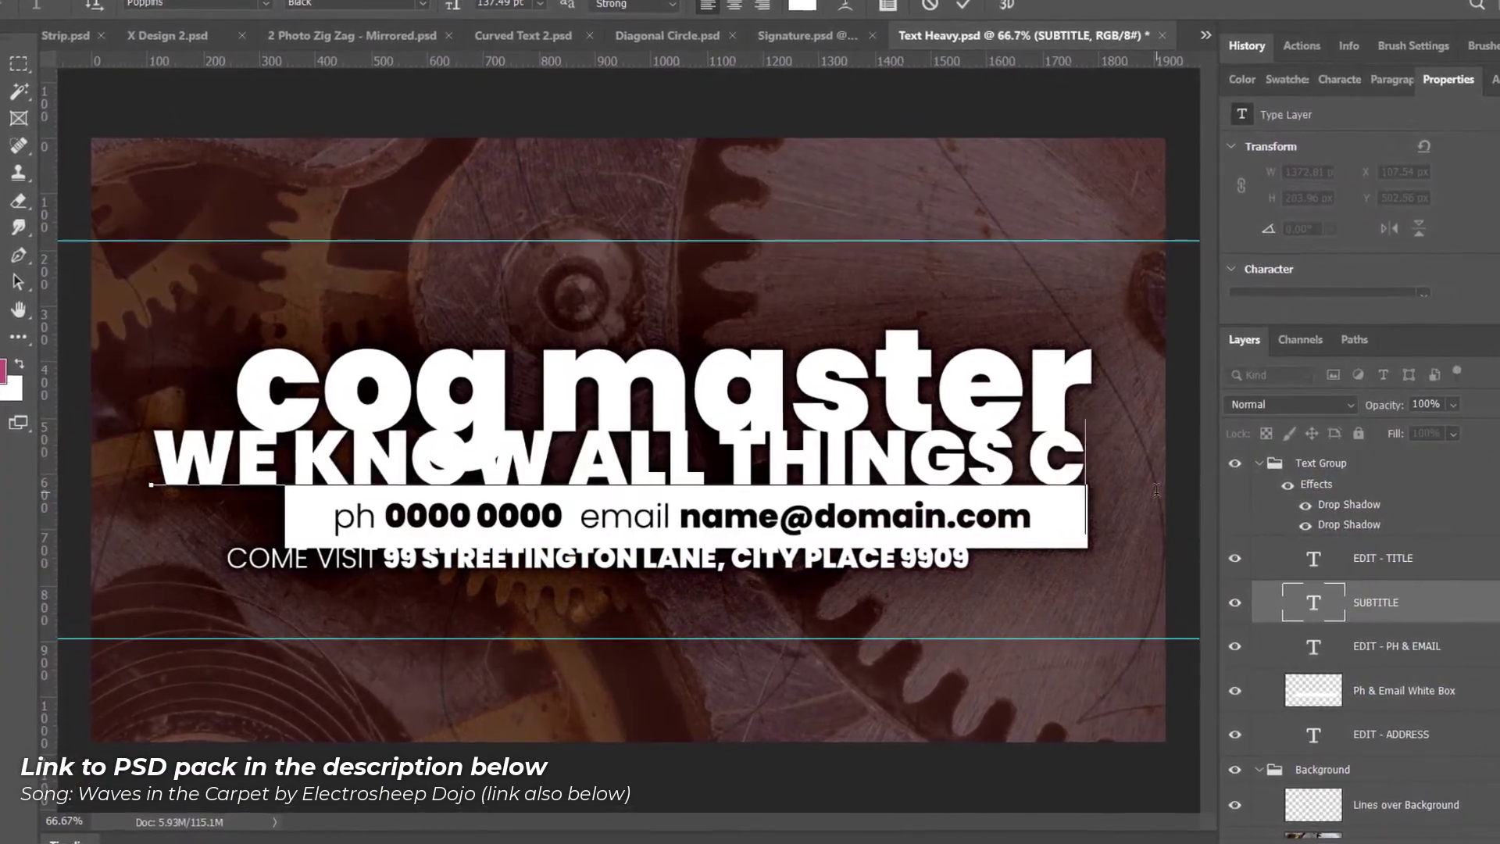
text(OSGS)
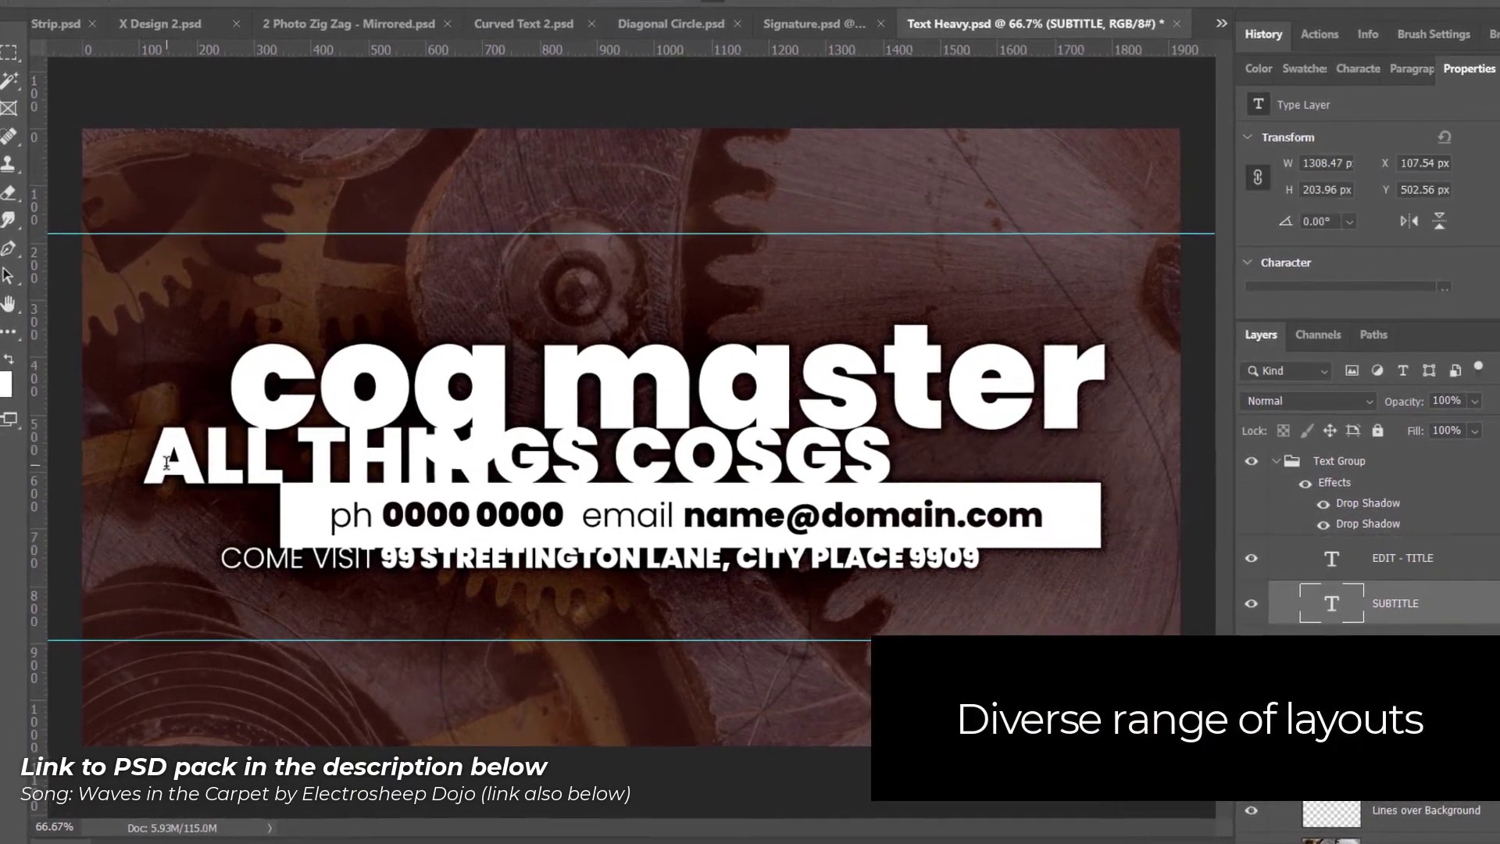
drag(227, 478, 521, 481)
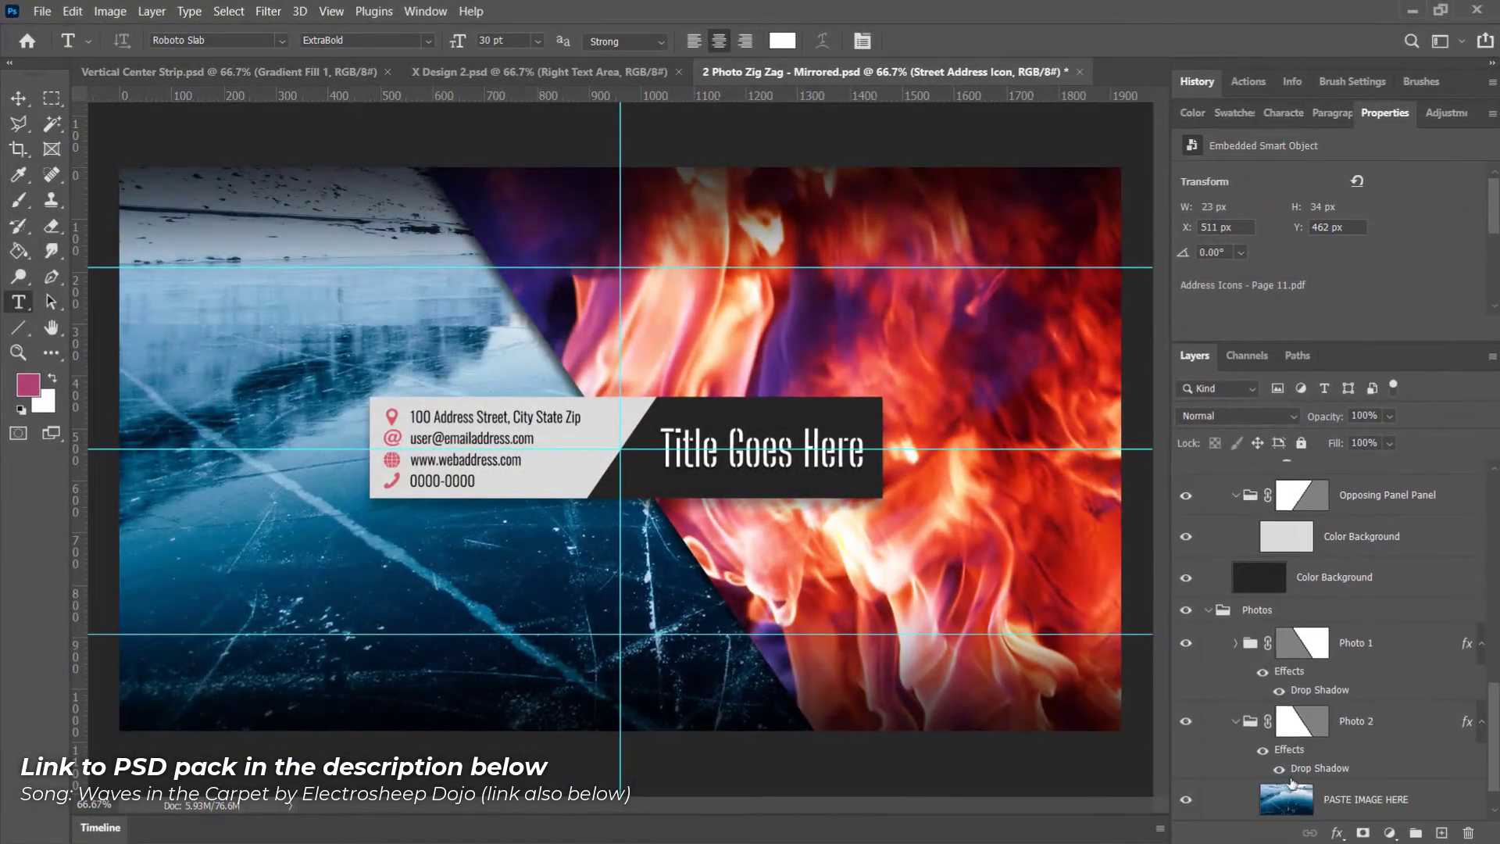
key(ctrl+v)
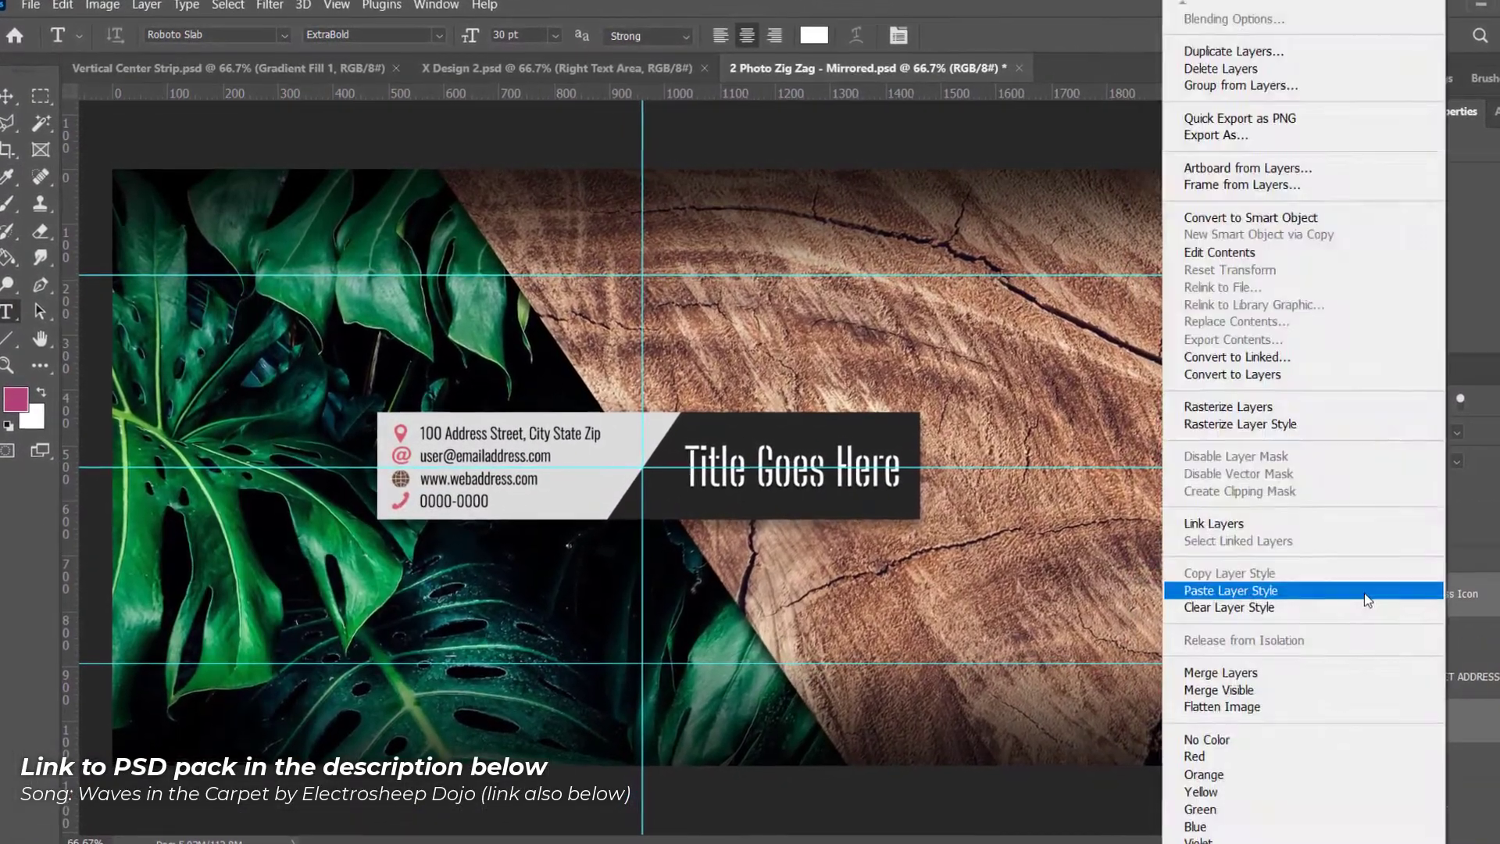
Retype the zig-zag banner title as 'FIX THE FOREST'.
text(fores)
key(BackSpace)
key(BackSpace)
key(BackSpace)
text(FIX)
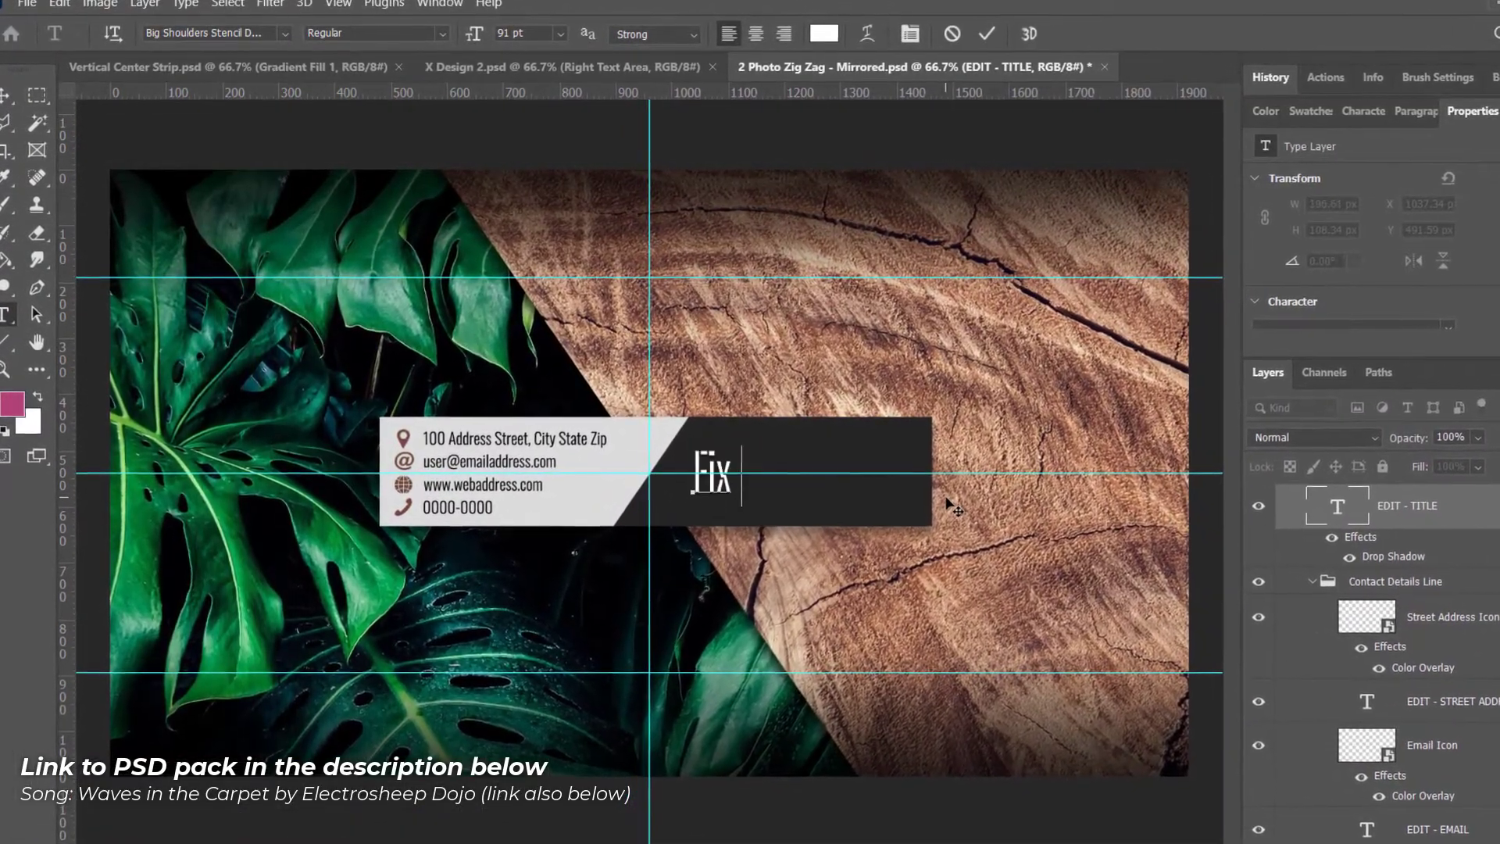
key(BackSpace)
text(X THE FOREST)
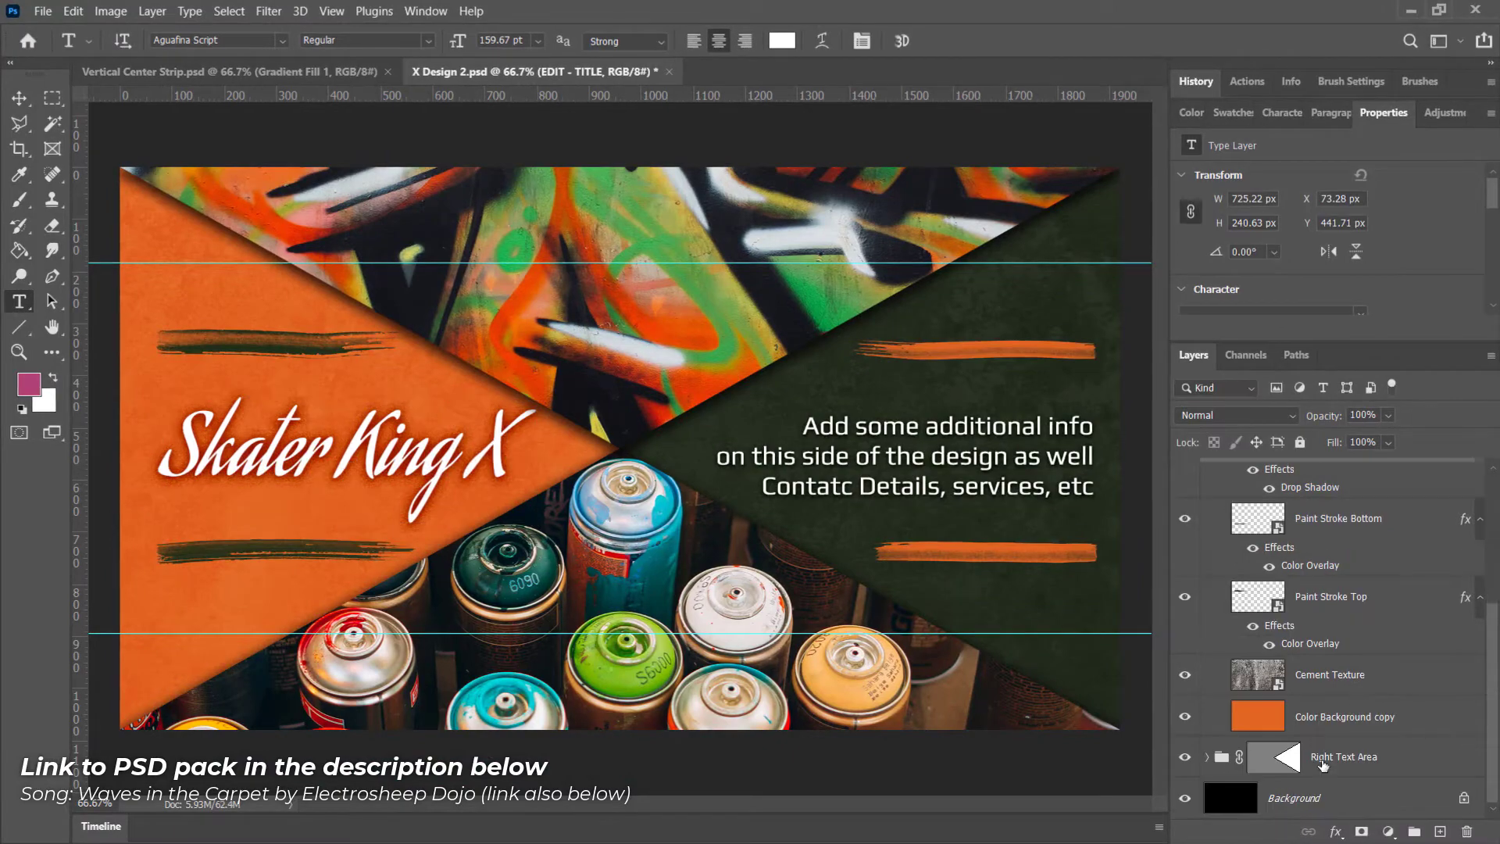
Paste the skater photo into Top Photo and size both skater photos to fill their areas.
click(1209, 478)
key(ctrl+v)
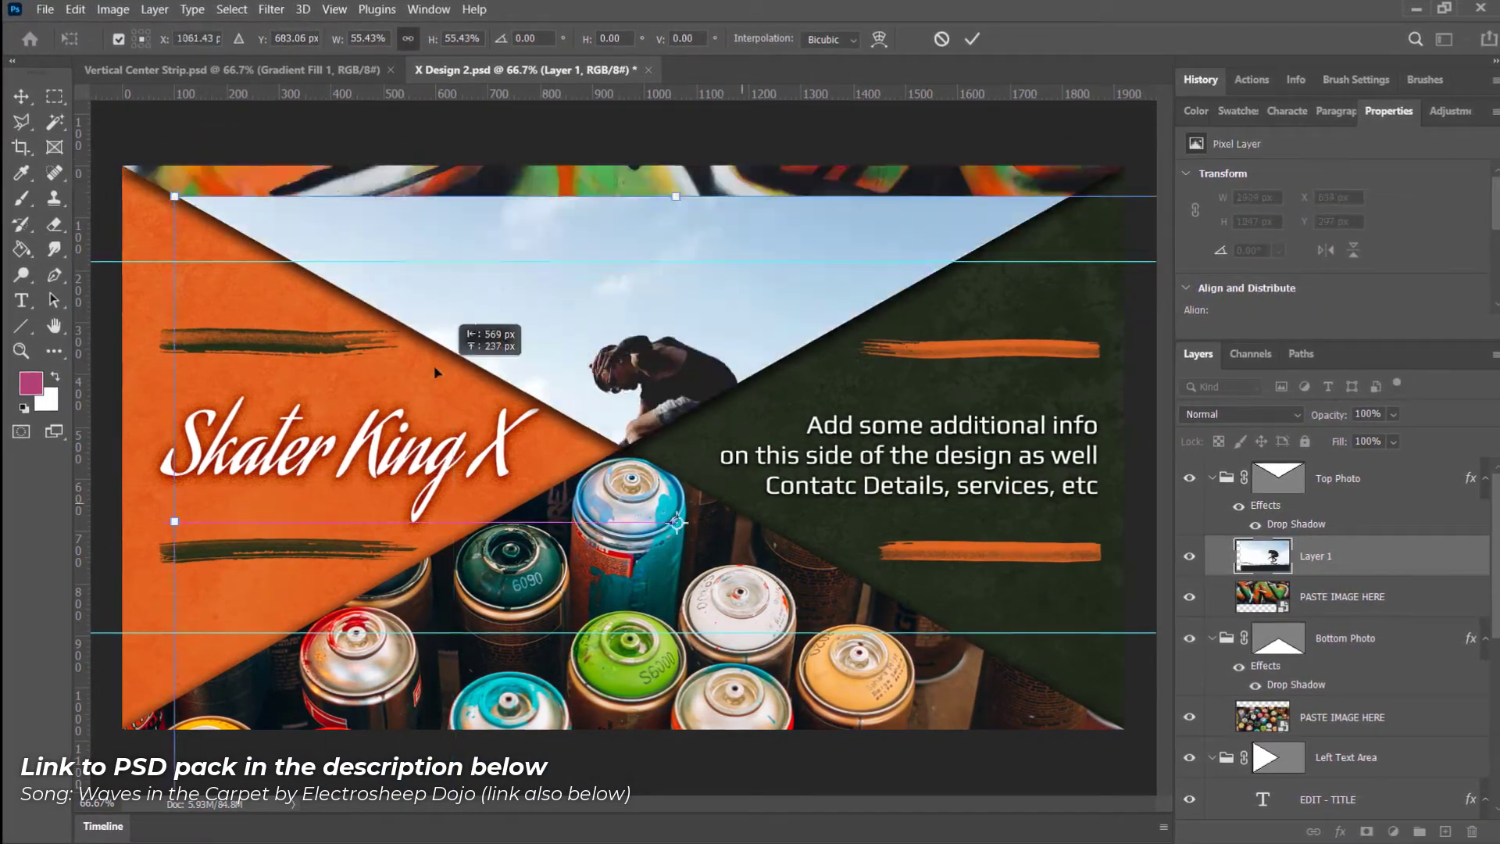
mouse_move(522, 355)
mouse_down()
mouse_move(419, 294)
mouse_move(414, 231)
mouse_up()
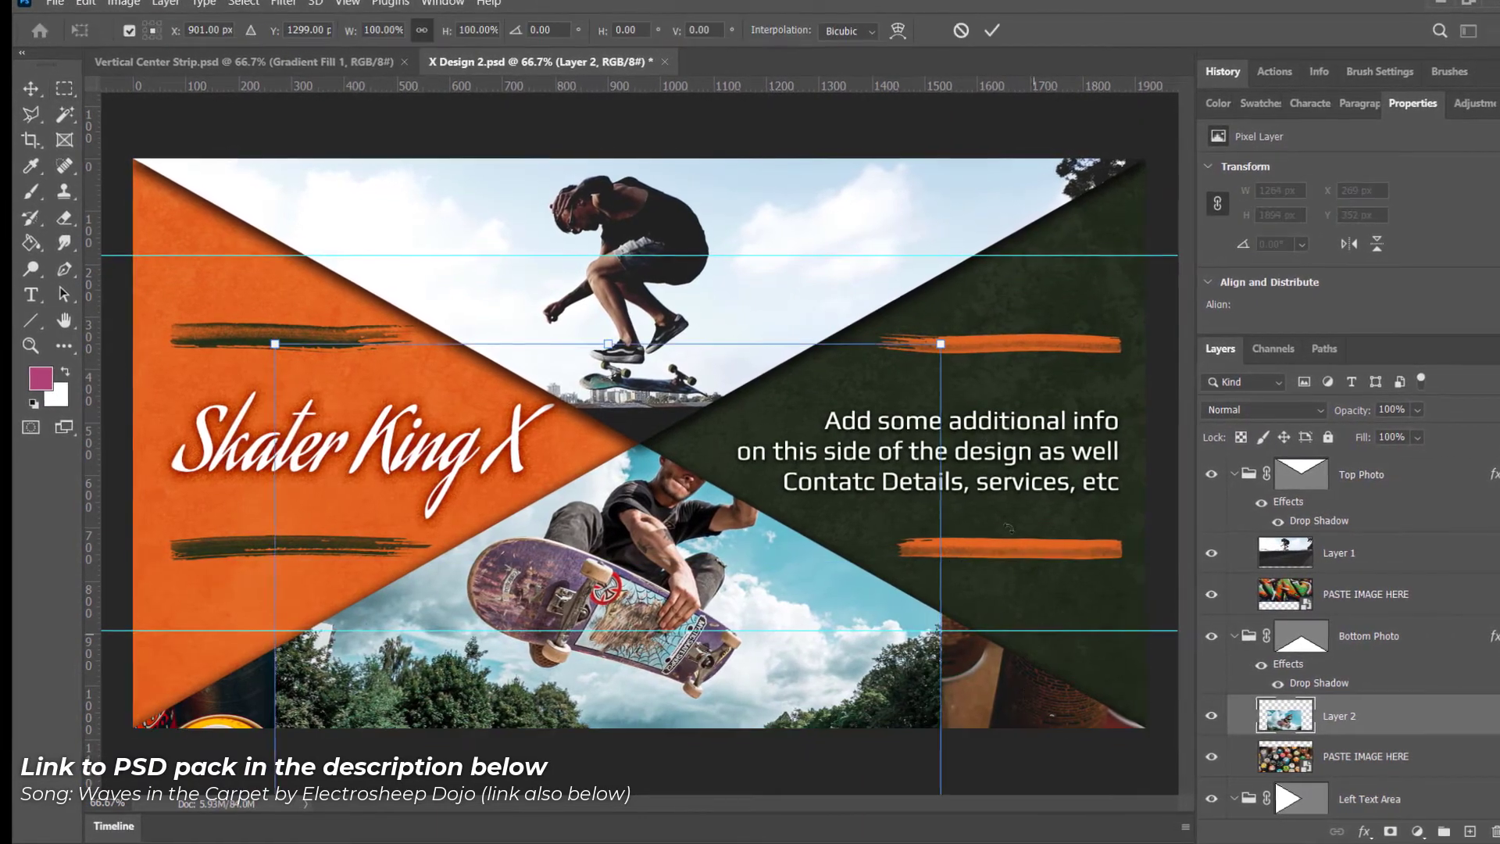
drag(1008, 528, 1116, 463)
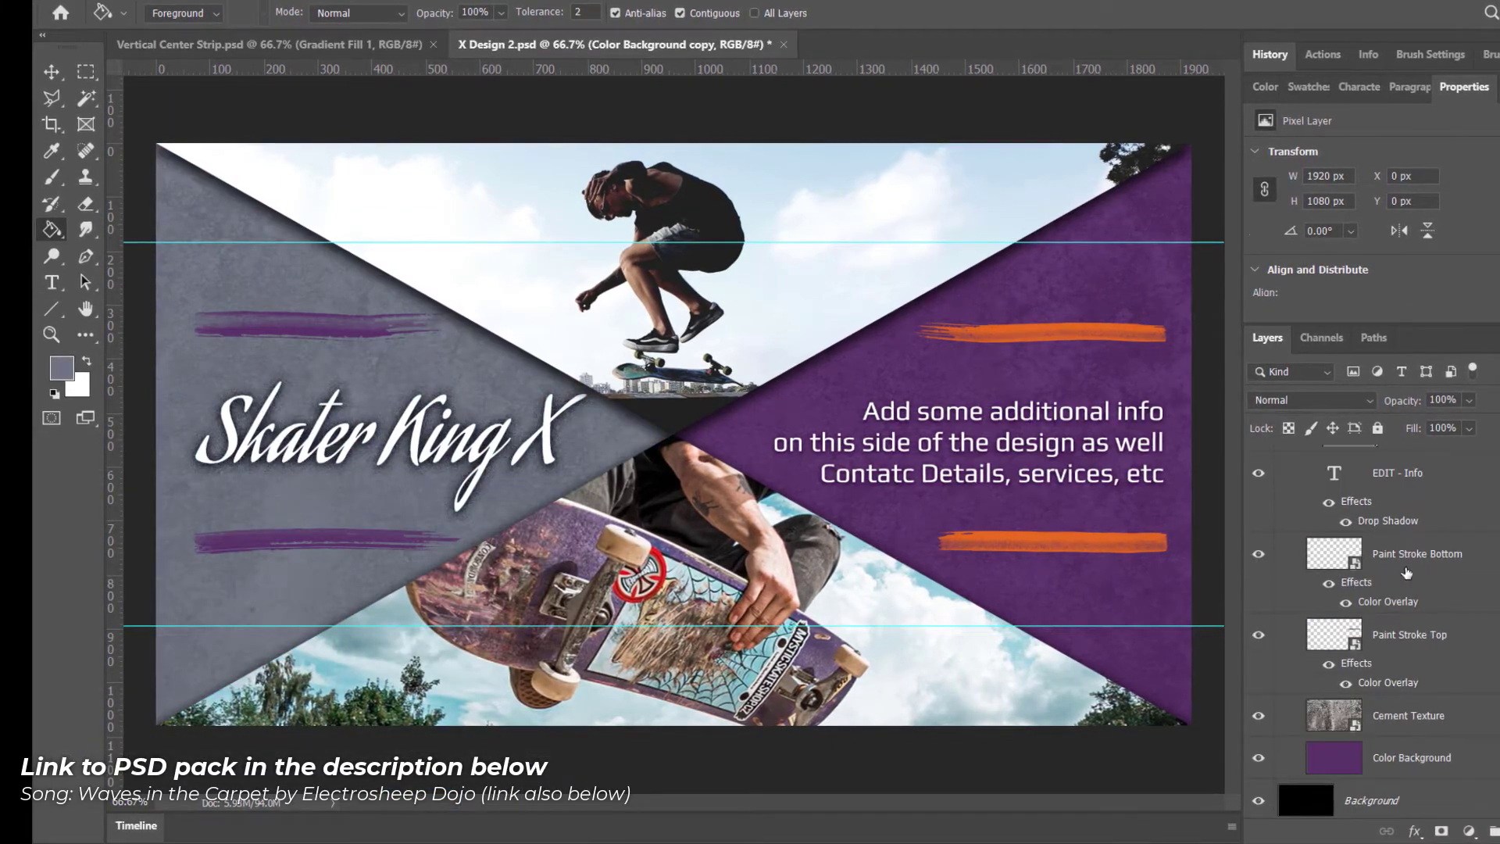
Recolour the paint strokes' Color Overlays, making the bottom stroke grey.
double_click(1406, 573)
click(1269, 353)
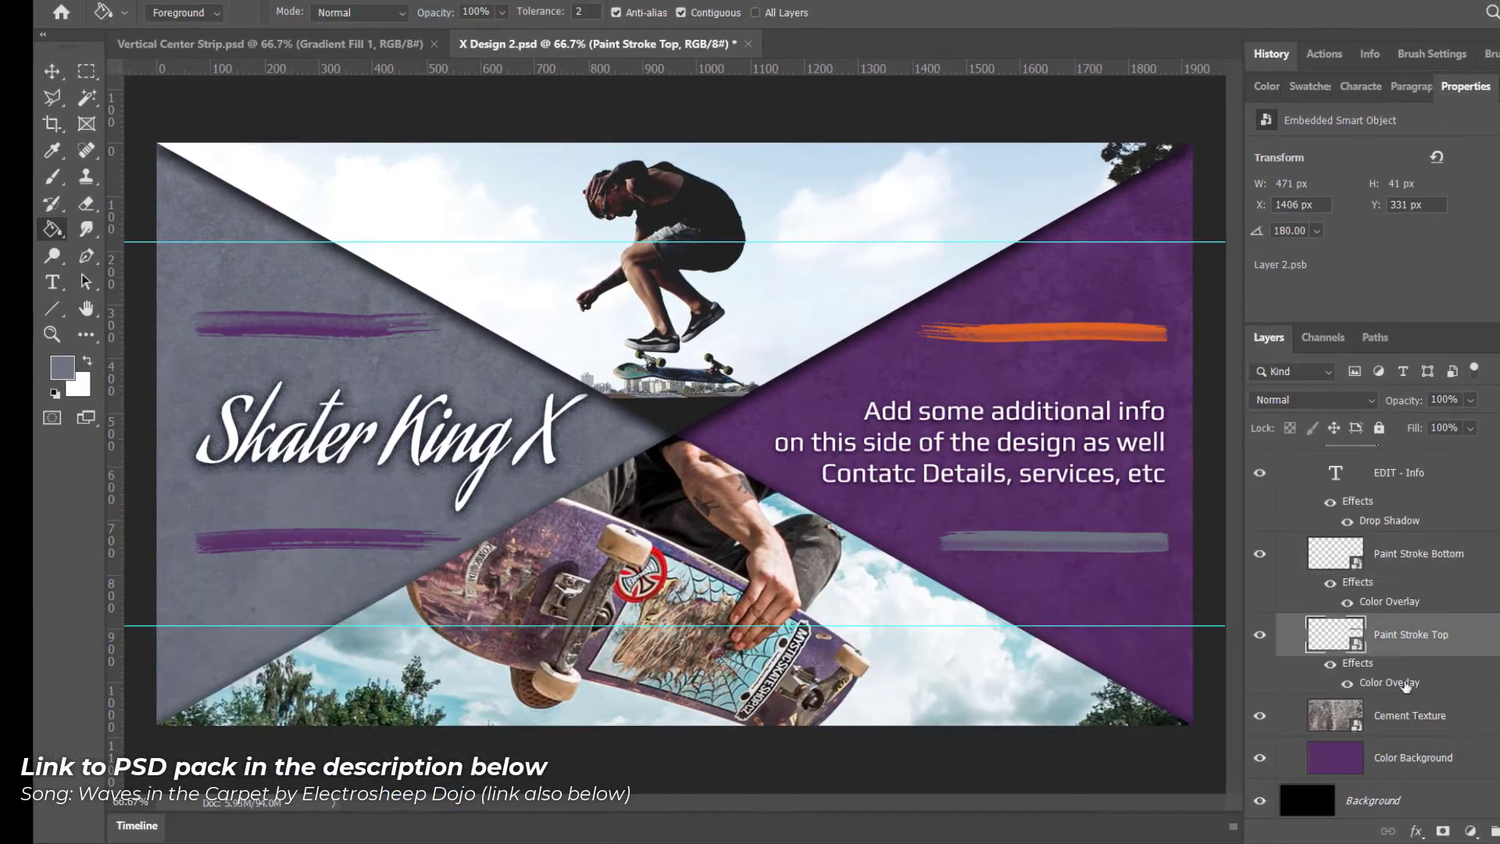
double_click(1391, 683)
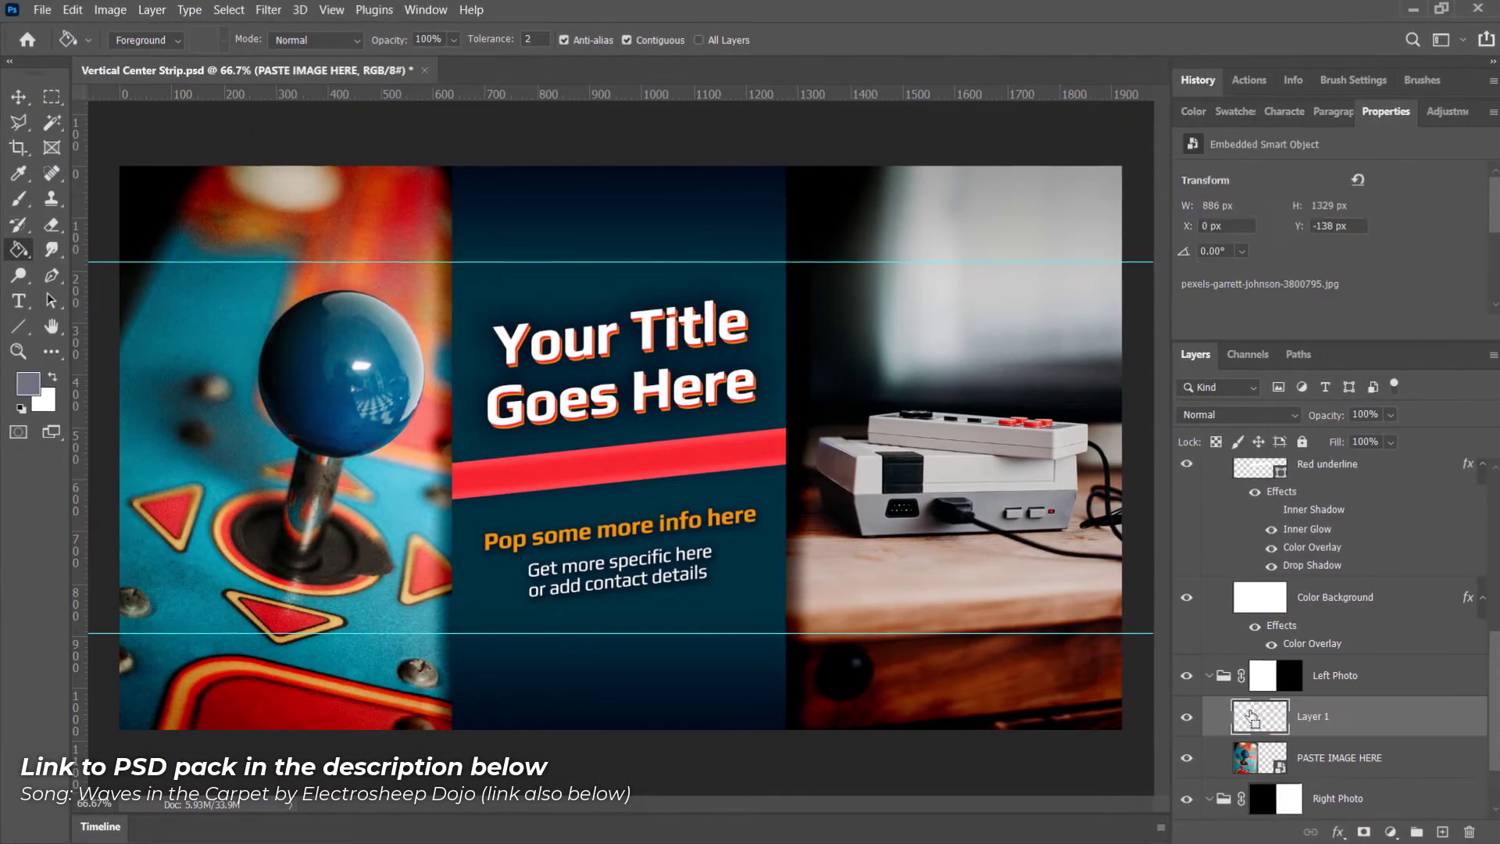
Fit the amp photo into the left panel and paste the guitar photo into the right panel.
drag(1252, 717, 242, 482)
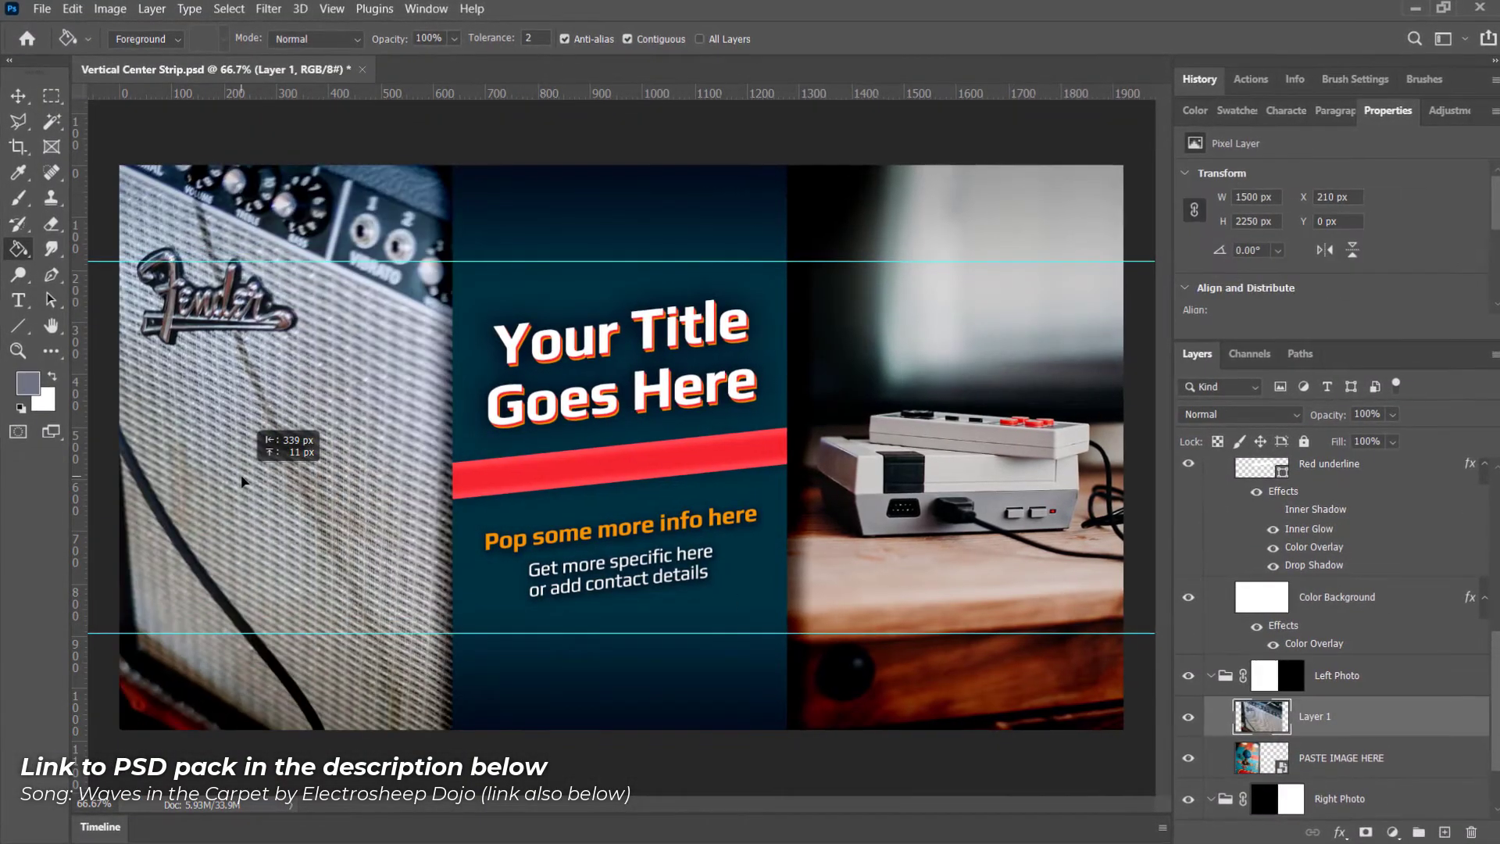
drag(837, 747, 452, 728)
drag(338, 291, 347, 274)
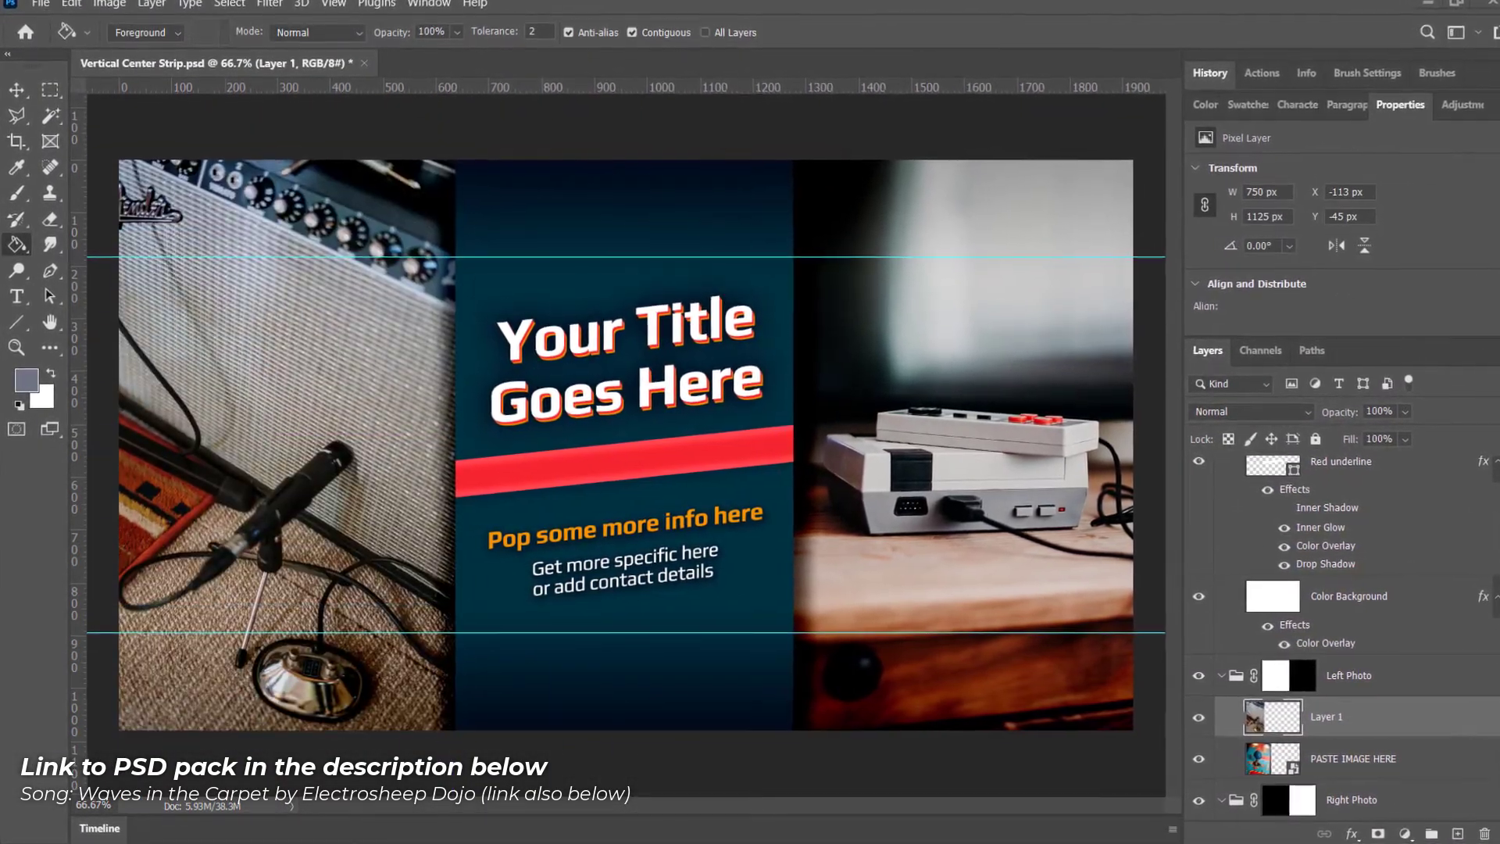
key(ctrl+v)
key(ctrl+t)
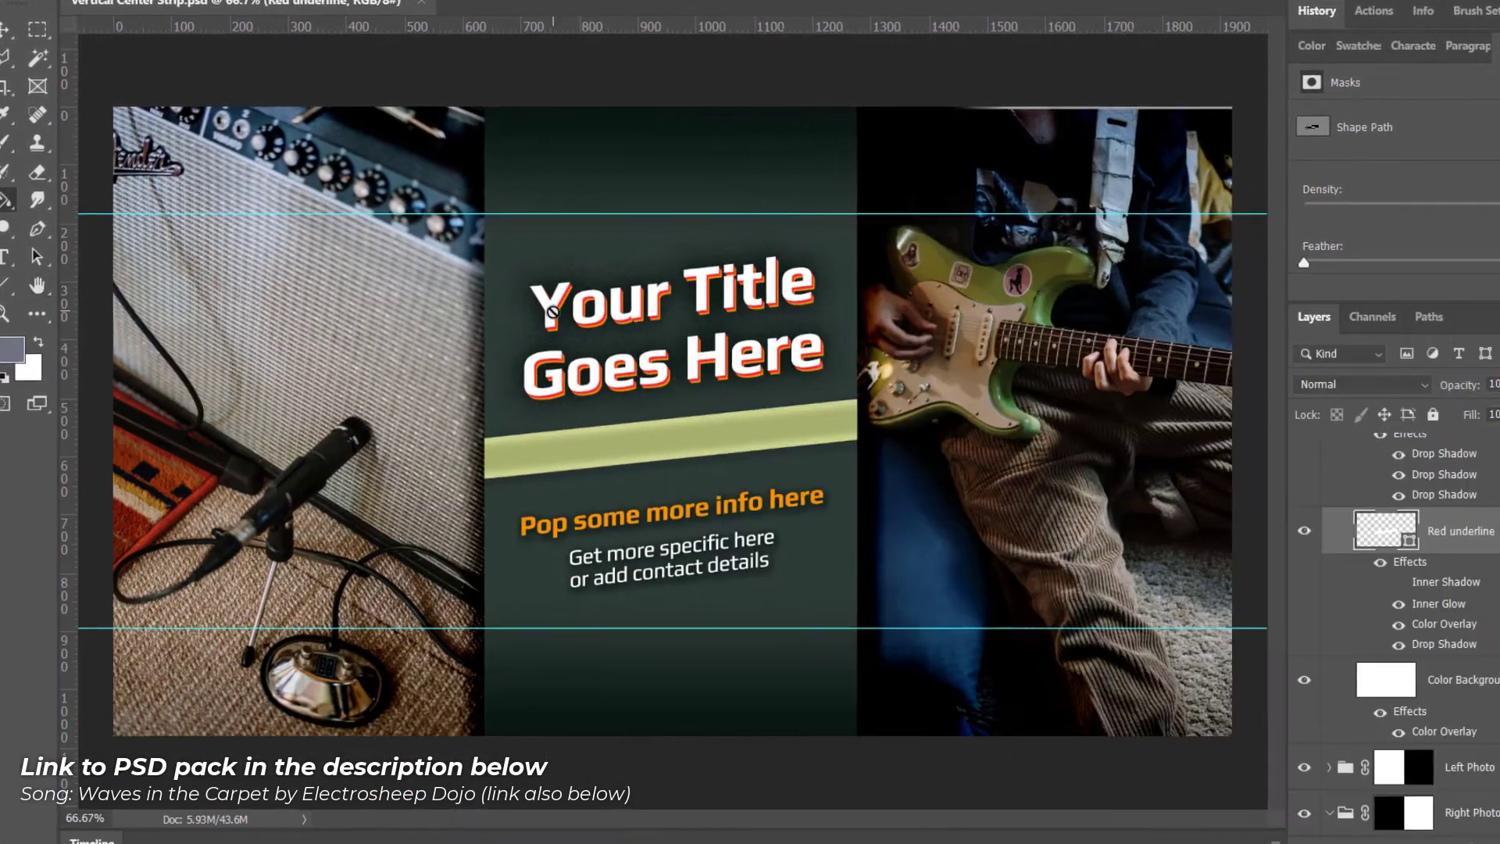
Retitle the banner as the two-line guitar tutoring heading 'Guitarius Tutor'.
text(Guitar)
key(Return)
text(Tutorius)
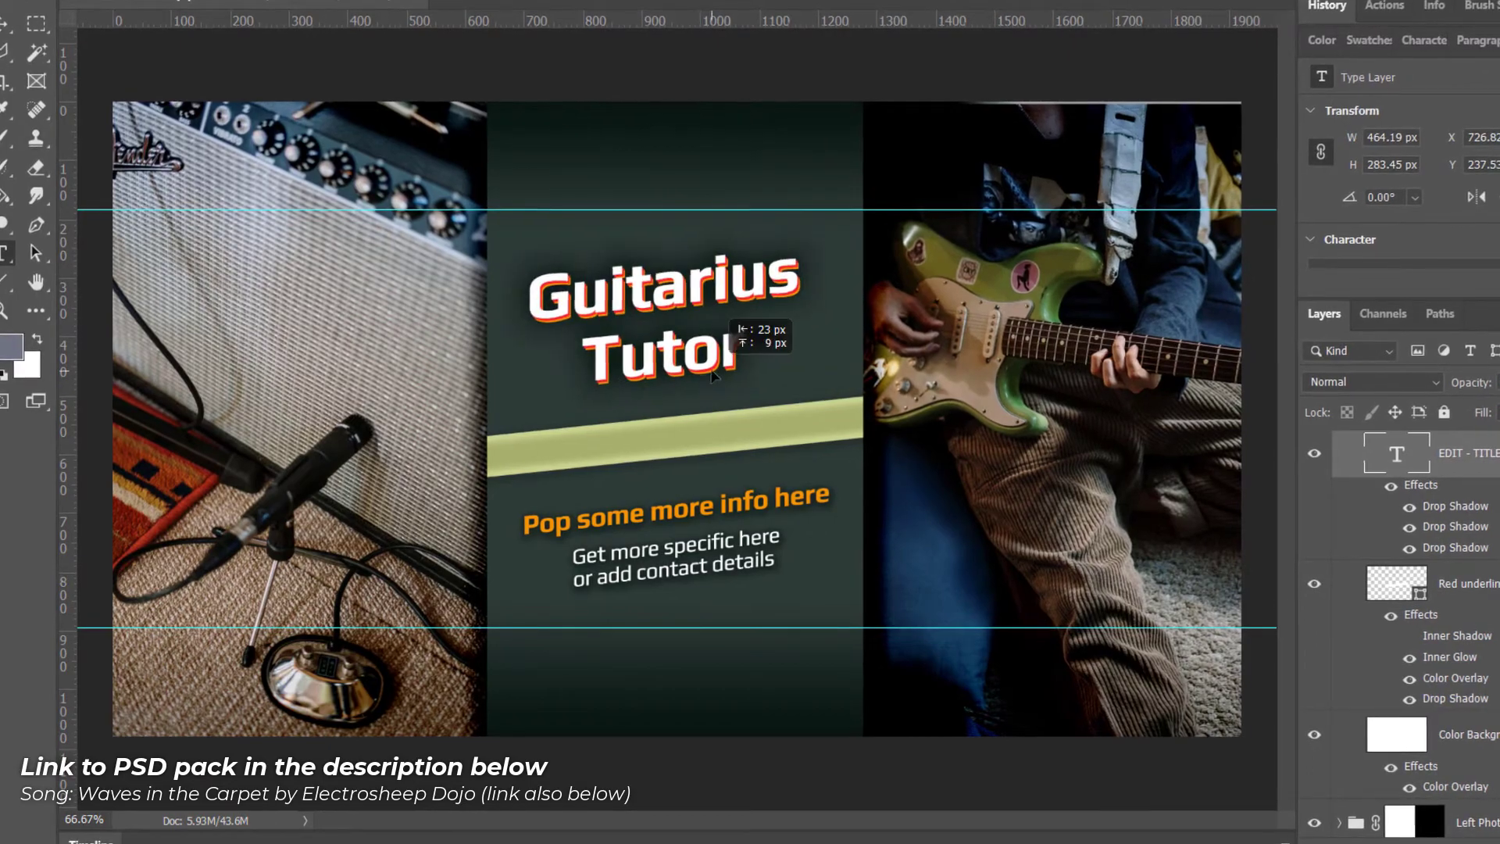
key(shift+Left)
key(shift+Left)
text(st)
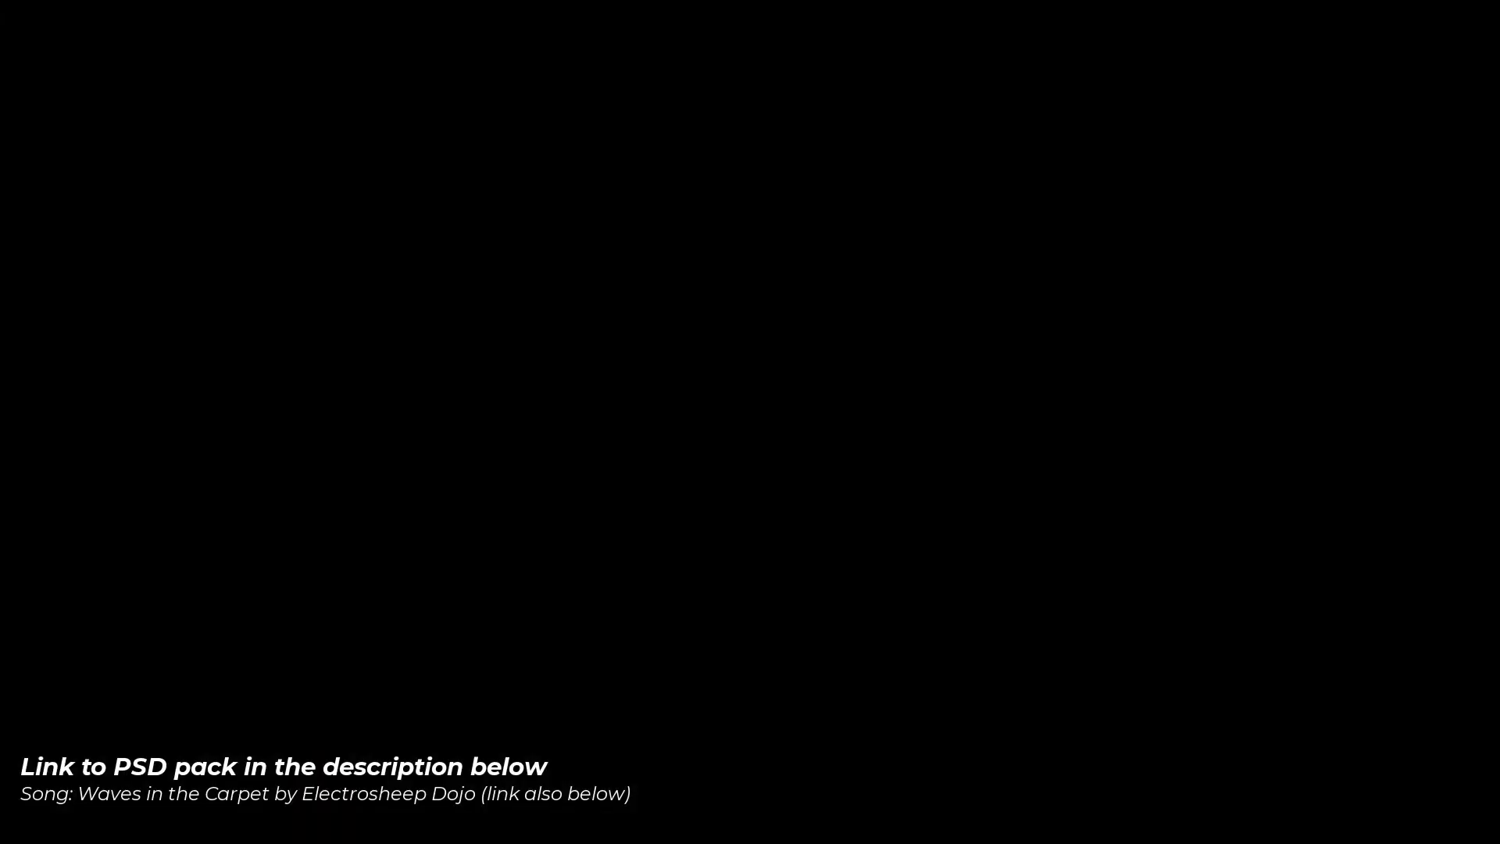